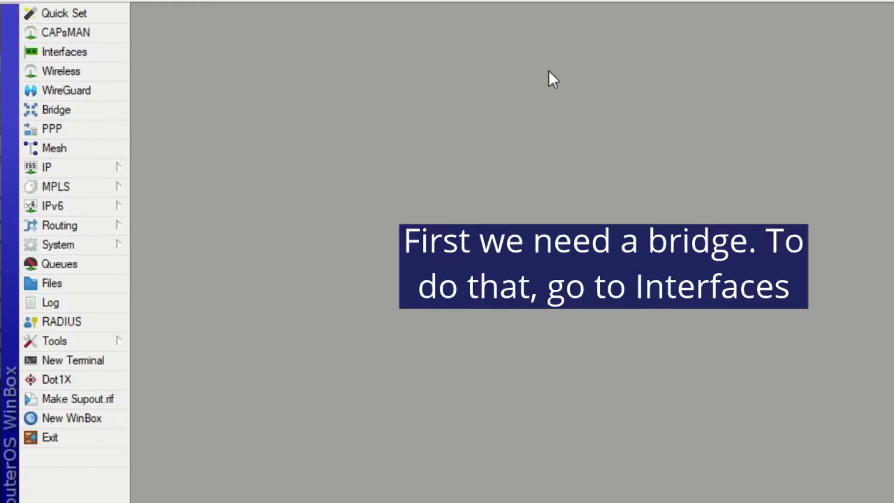
- Create a new bridge interface named OVPN-bridge
click(95, 54)
click(154, 229)
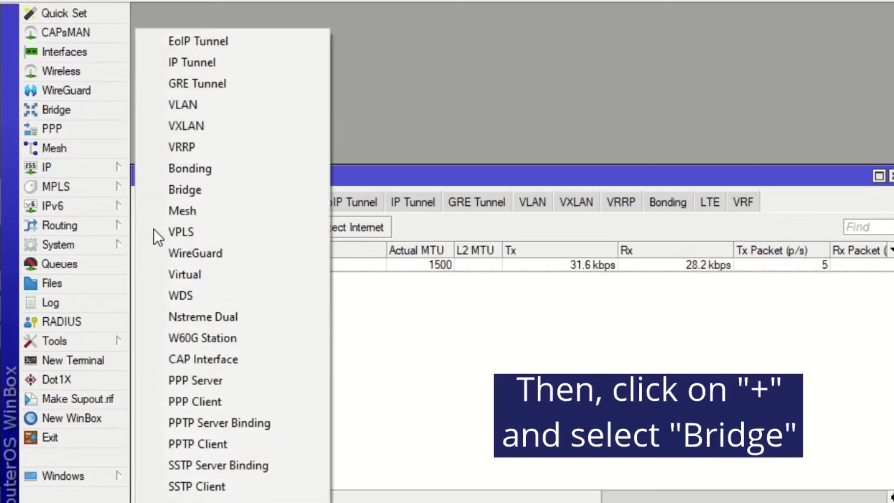
click(178, 195)
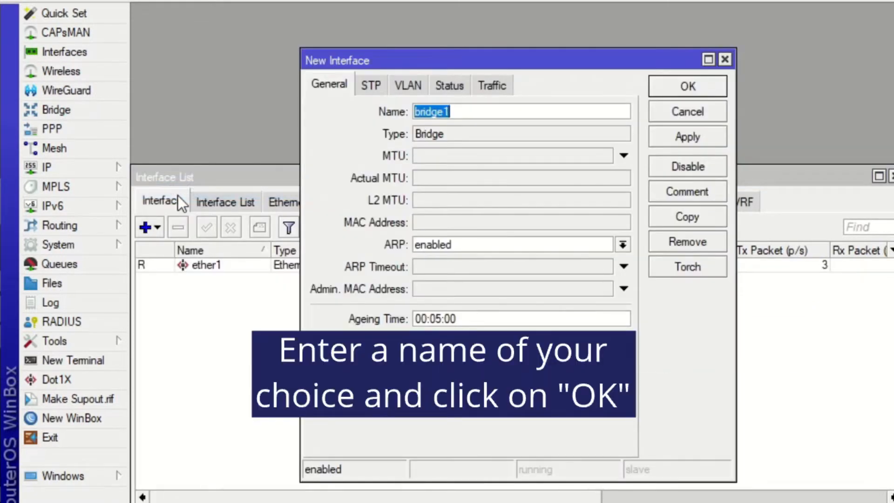
text(OVPN-bridge)
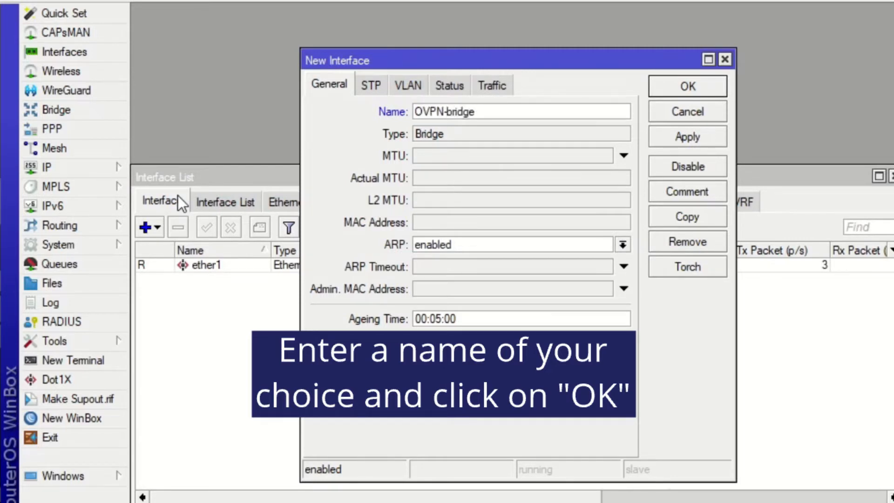
click(677, 91)
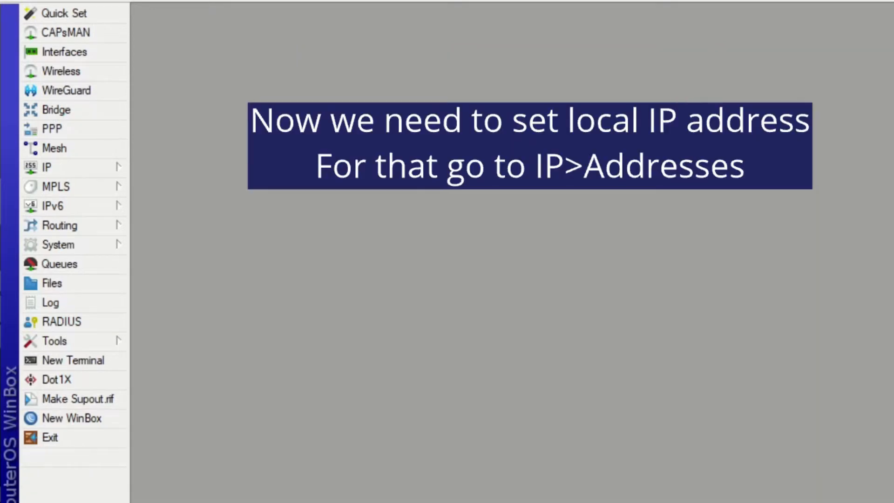
- Add the IP address 192.168.34.1/24 to the OVPN-bridge interface and close the address list
click(96, 167)
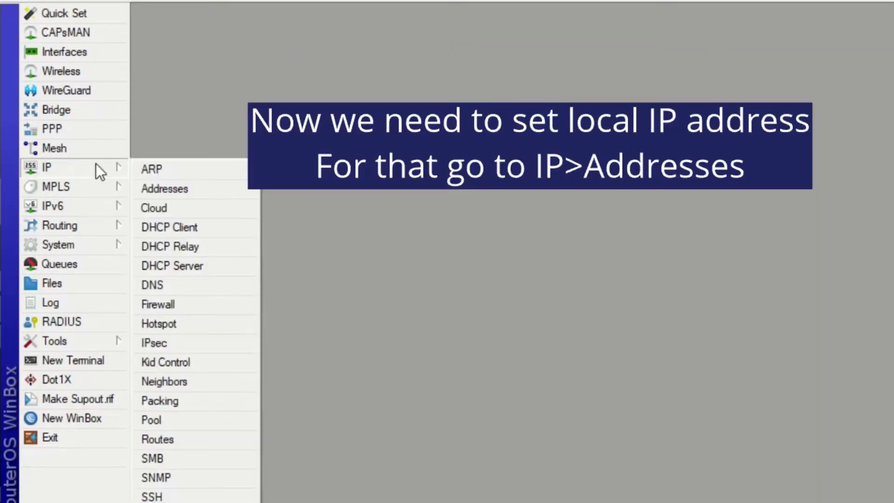
click(149, 186)
click(201, 139)
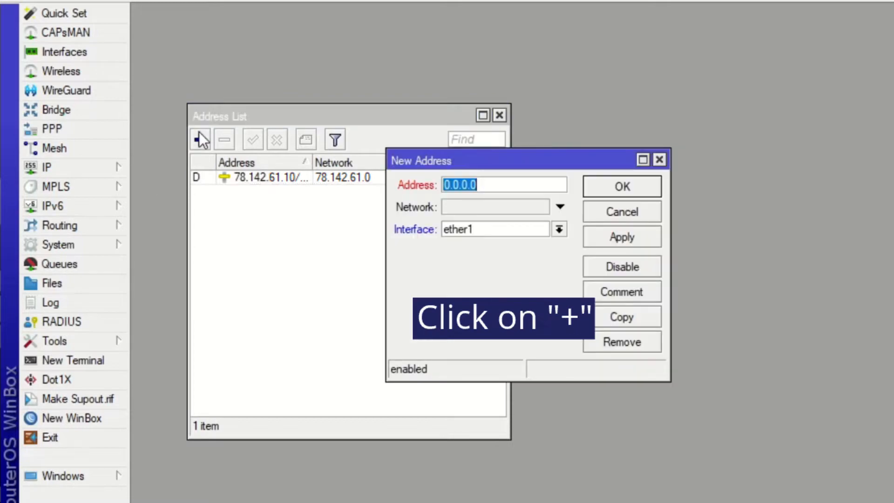
text(192.168.3)
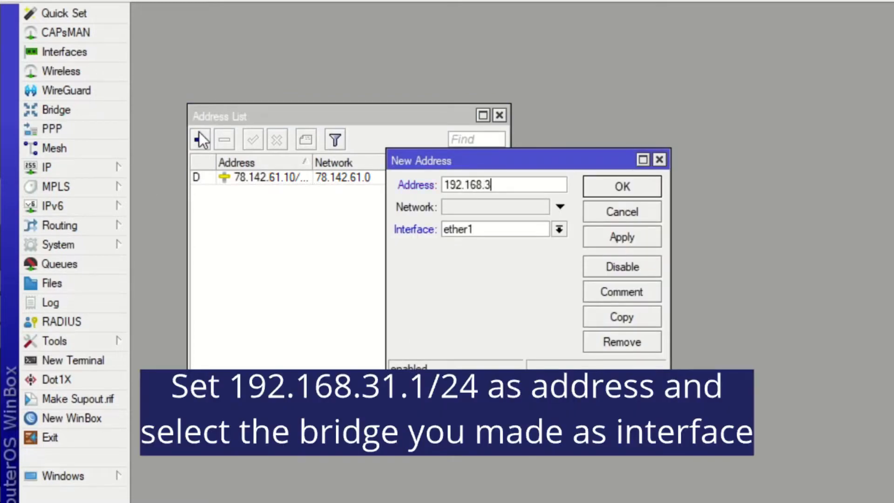
text(4.1/24)
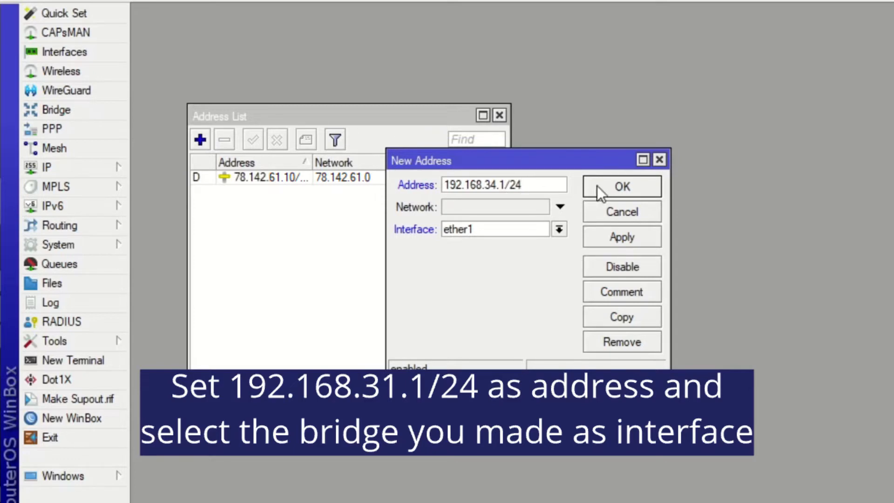
click(543, 230)
click(541, 241)
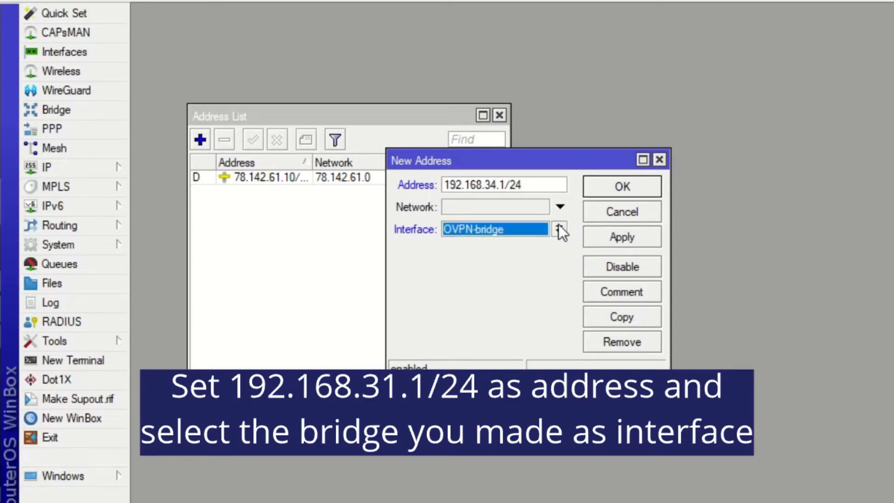
click(620, 186)
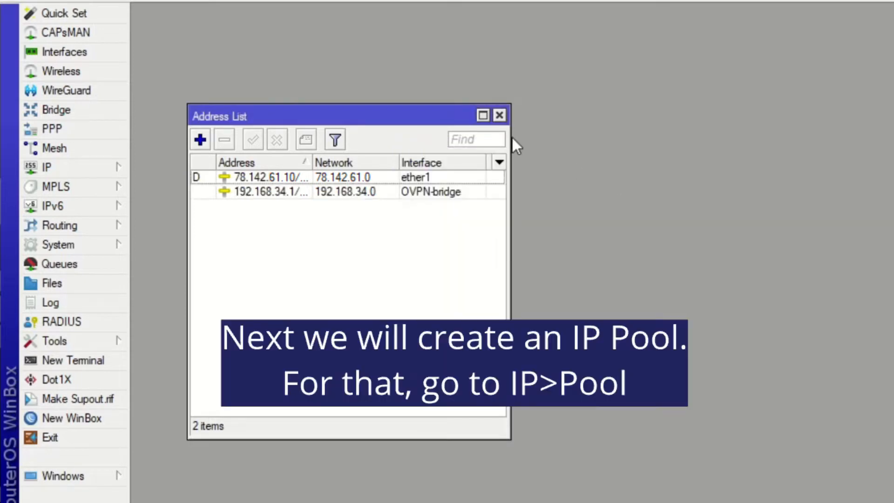
click(500, 117)
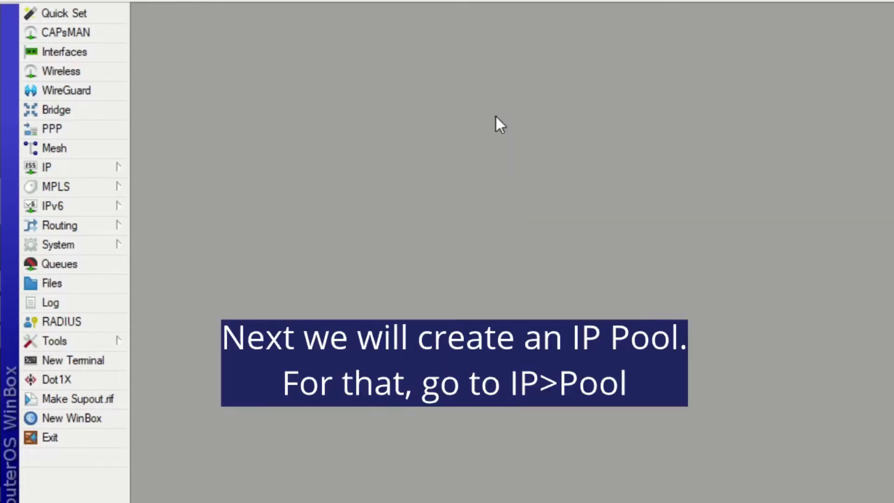
- Create an IP pool named OVPN-pool with the address range 192.168.34.100-192.168.34.200 and close the pool list
click(122, 167)
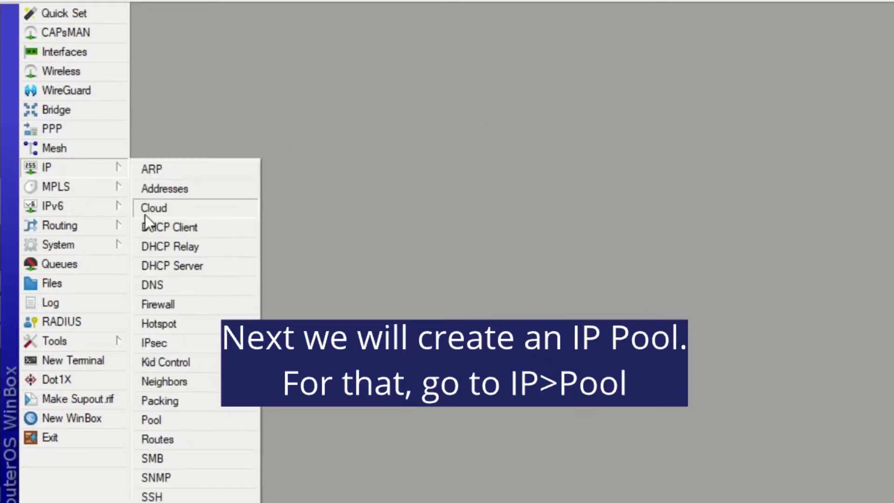
click(154, 420)
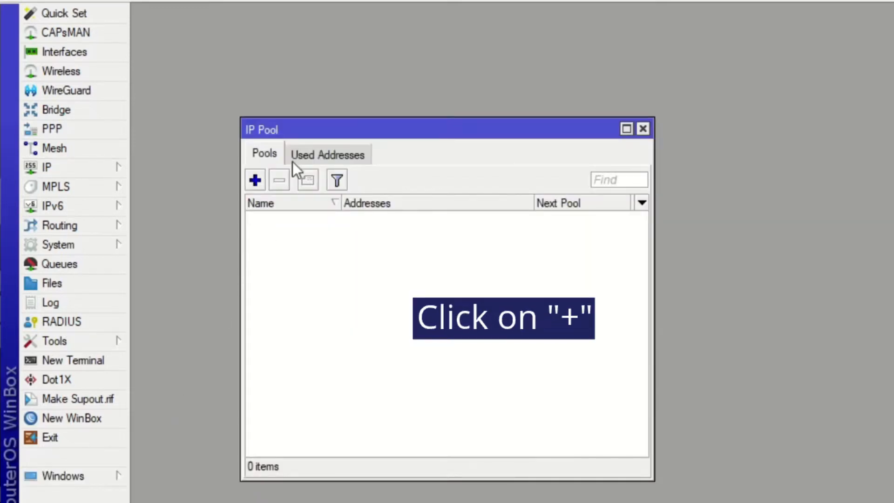
click(255, 180)
text(OVPN-)
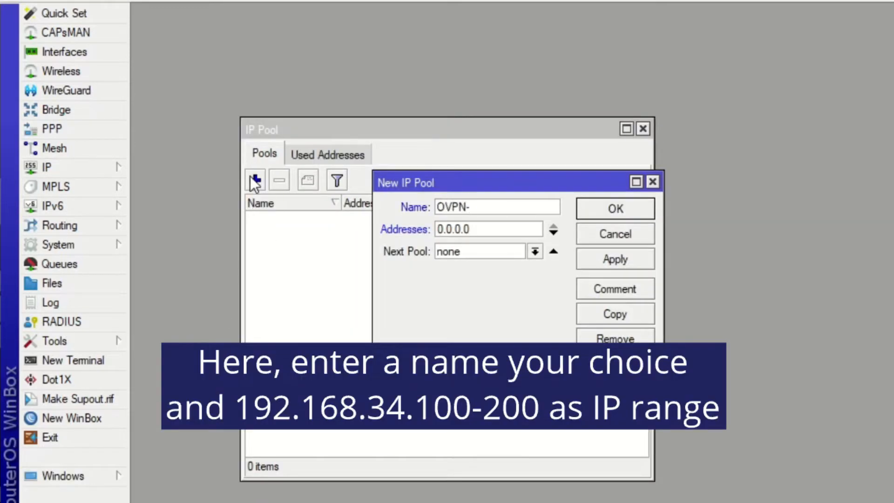
text(pool)
key(Tab)
text(192)
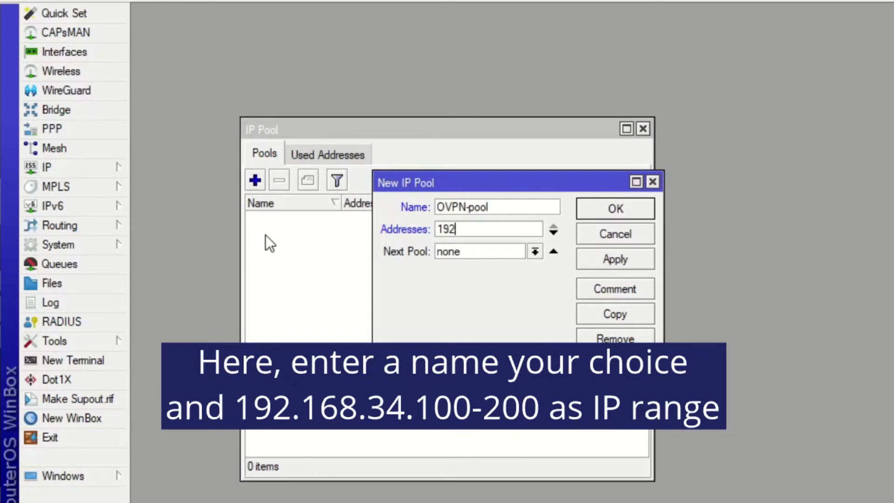
text(.168.34.100-)
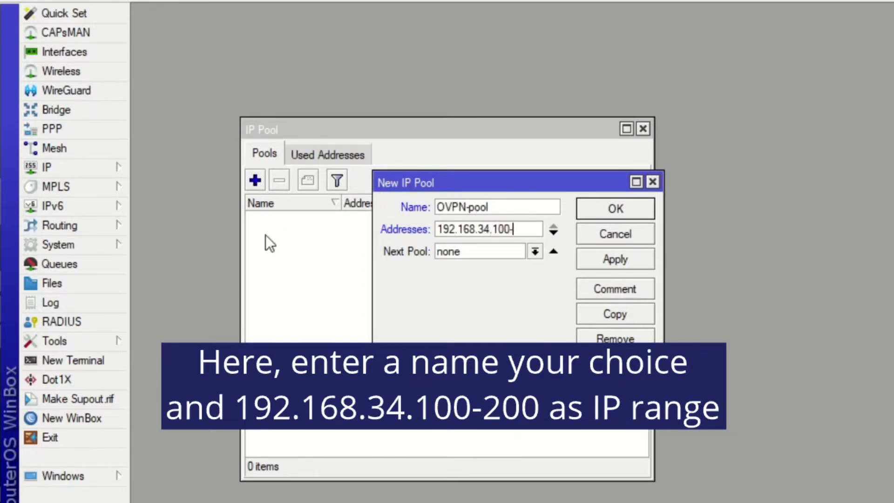
text(192.168.34.20)
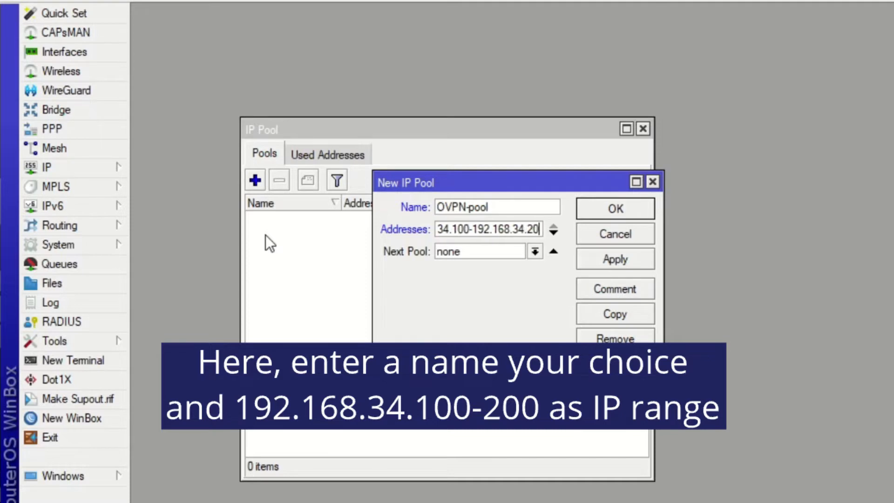
text(0)
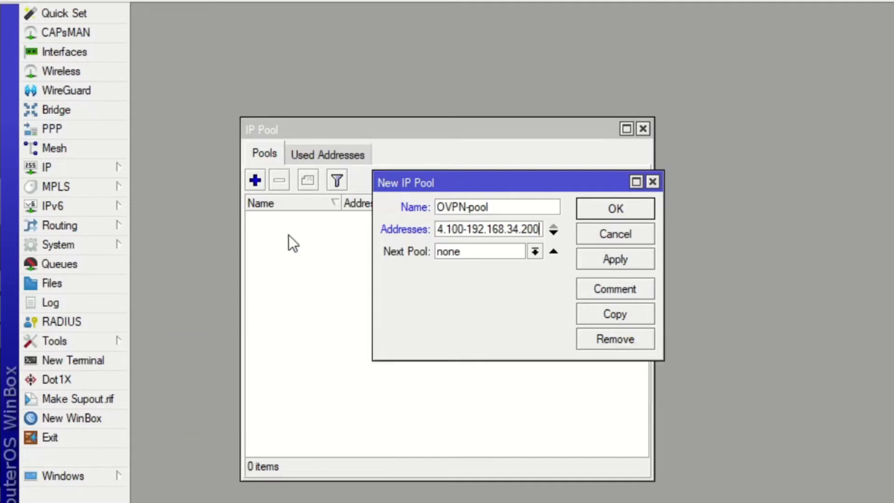
click(613, 214)
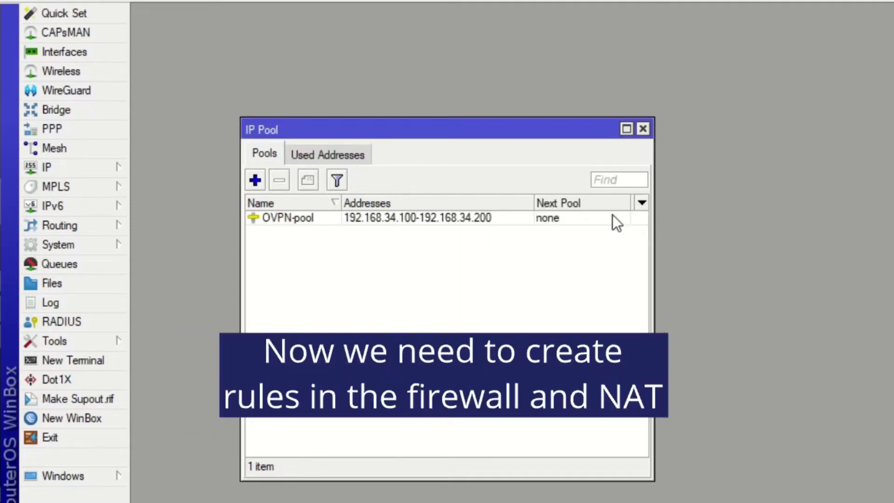
click(642, 129)
- Set up a new firewall filter rule with chain input, protocol tcp, destination port 1194 and action accept
click(95, 168)
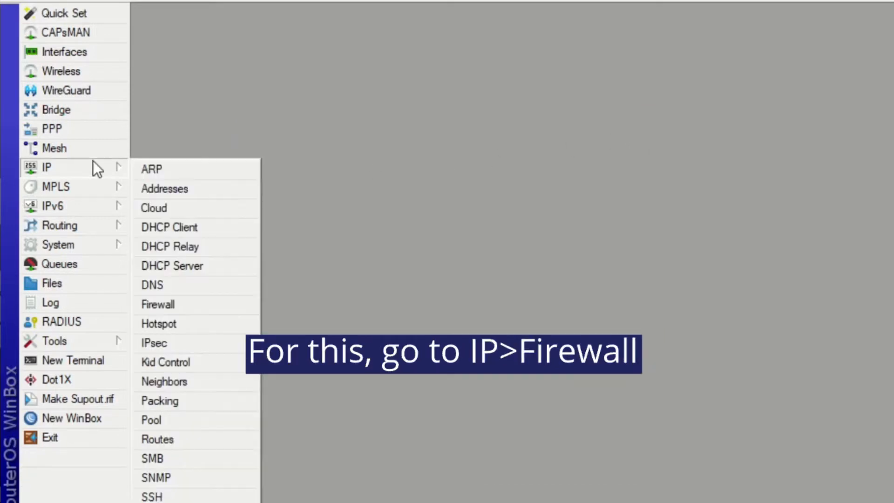
click(140, 304)
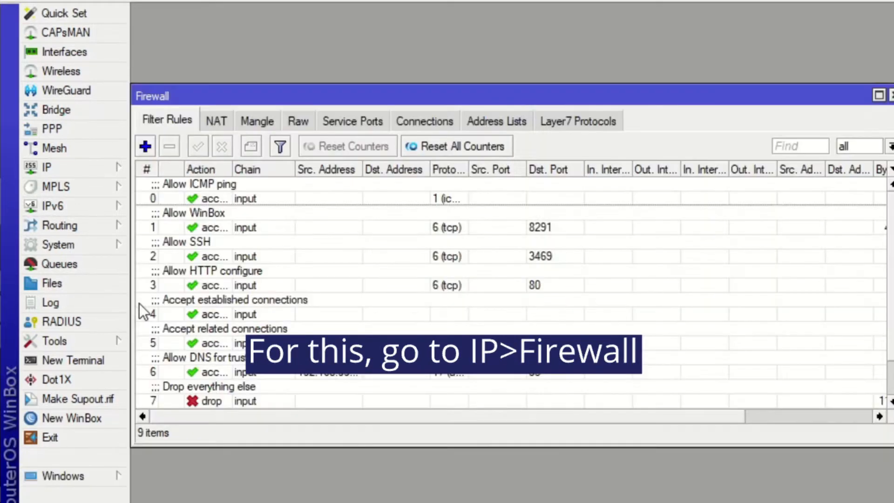
click(145, 147)
click(593, 65)
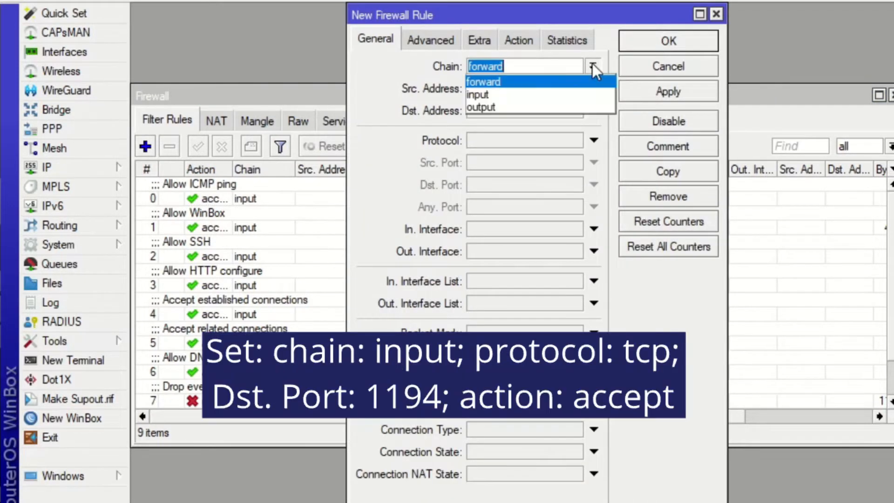
click(550, 93)
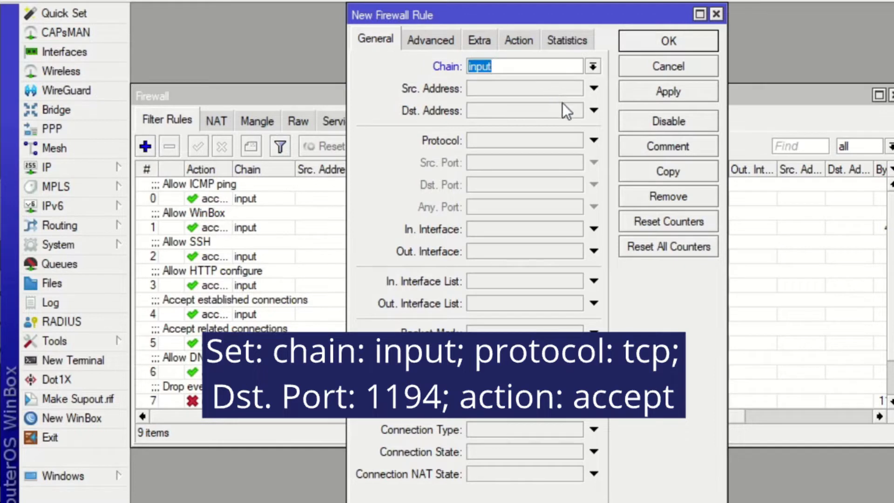
click(593, 138)
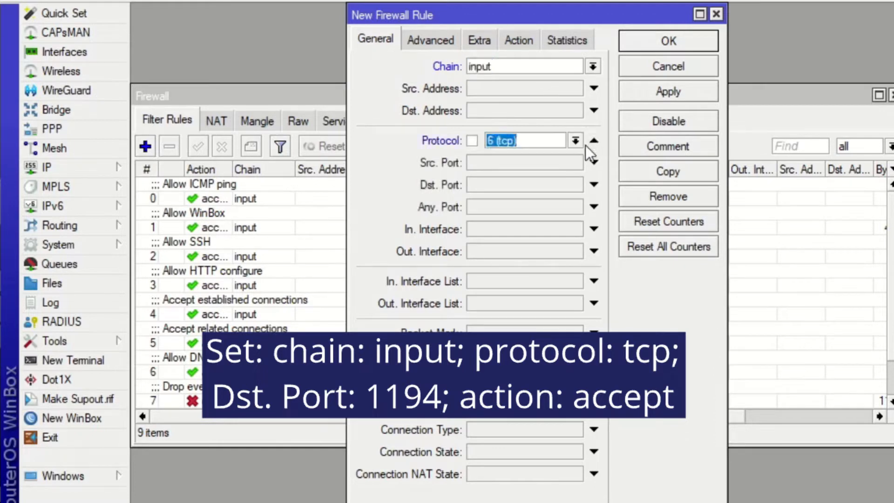
click(524, 188)
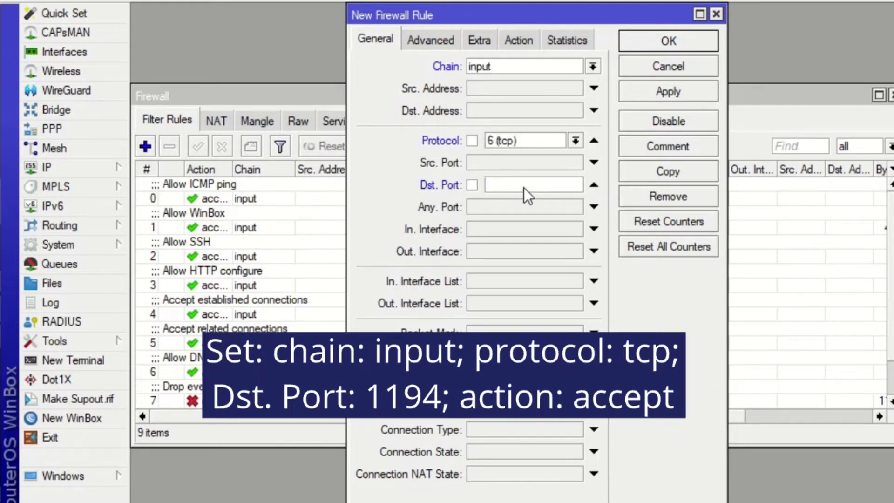
text(1194)
click(519, 39)
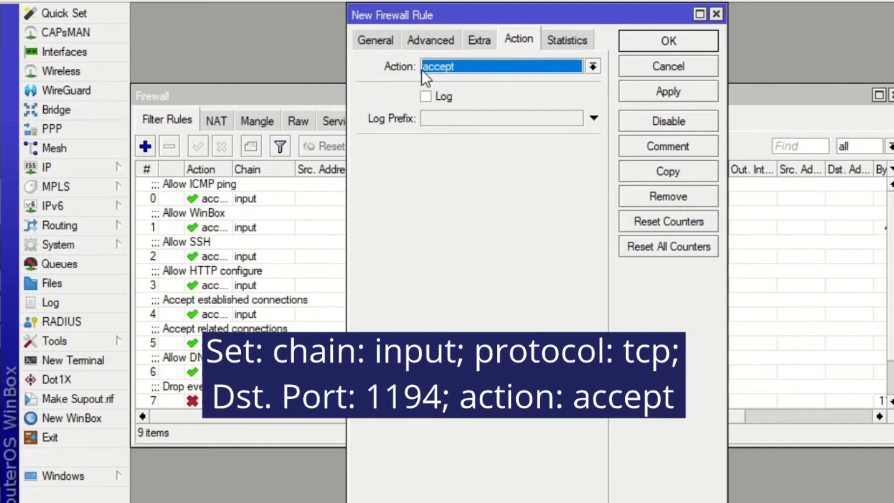
- Add the comment "OVPN pass" to the new firewall rule and save the rule
click(623, 147)
text(O)
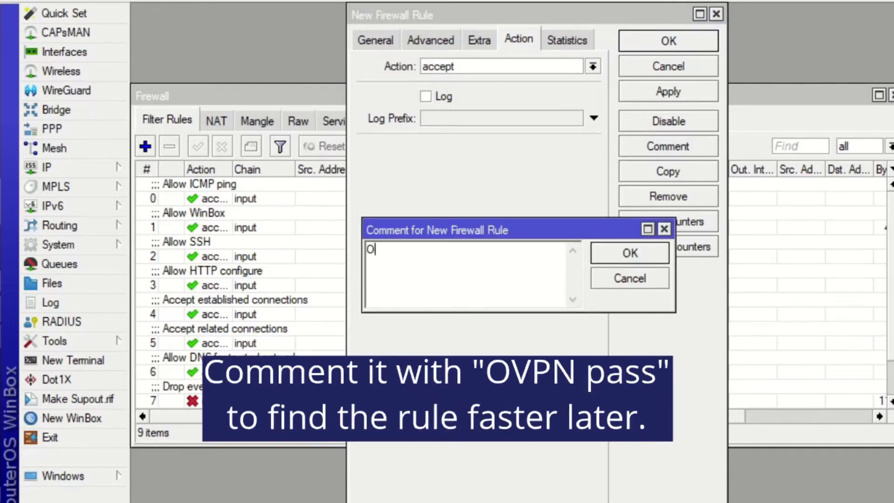
text(VPN pass)
click(648, 257)
click(684, 42)
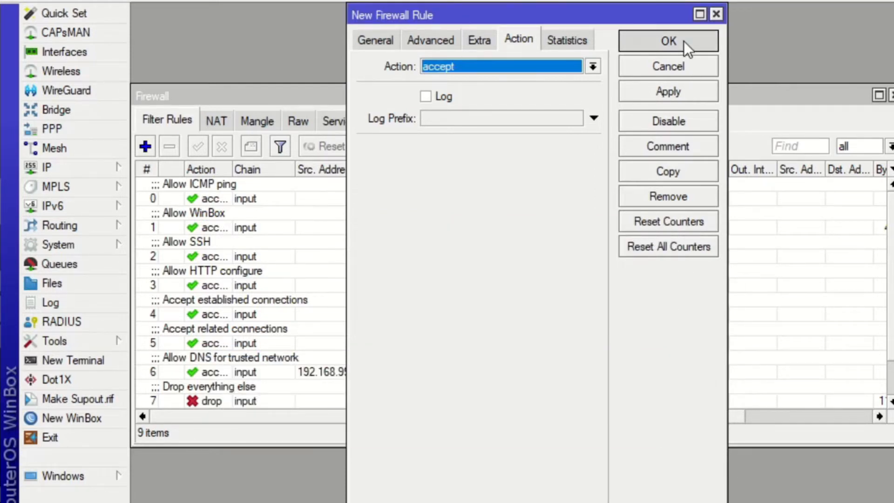
- Move the "OVPN pass" filter rule above the "Drop everything else" rule to give it higher priority
scroll(471, 287, down, 2)
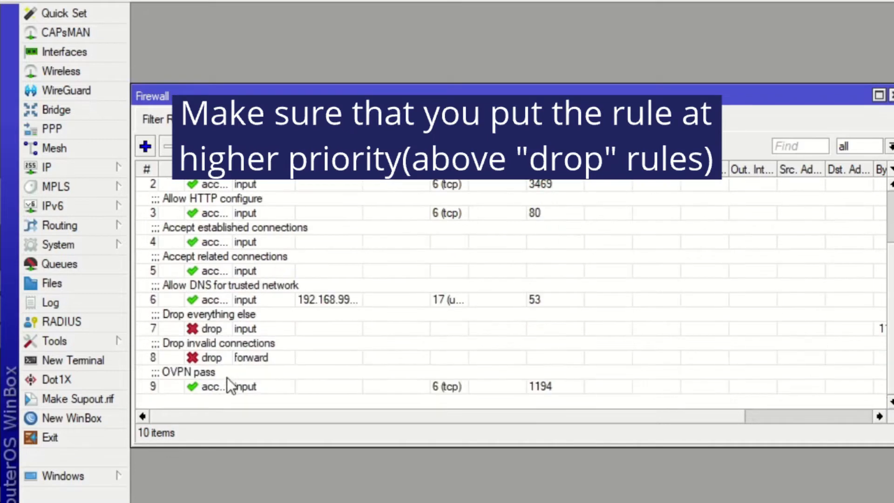
drag(215, 387, 214, 306)
scroll(224, 326, up, 2)
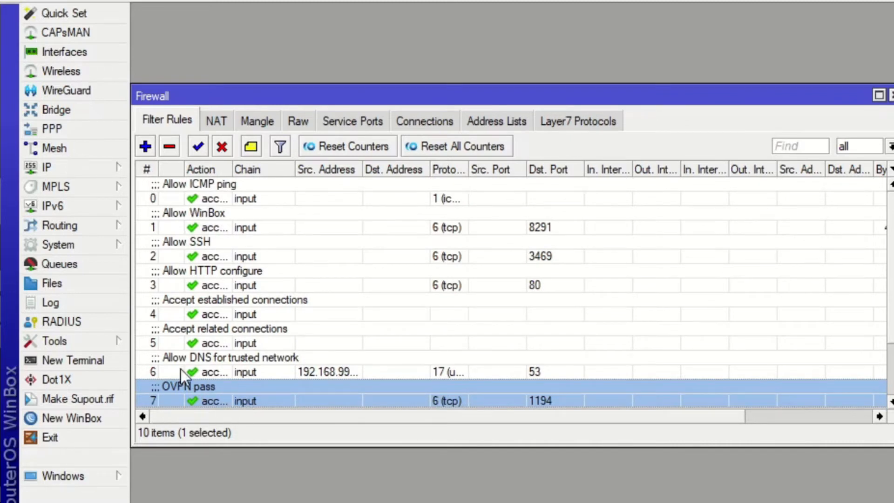
- Create a NAT rule with chain srcnat, out interface ether1 and action masquerade, and close the firewall settings
click(216, 122)
click(145, 146)
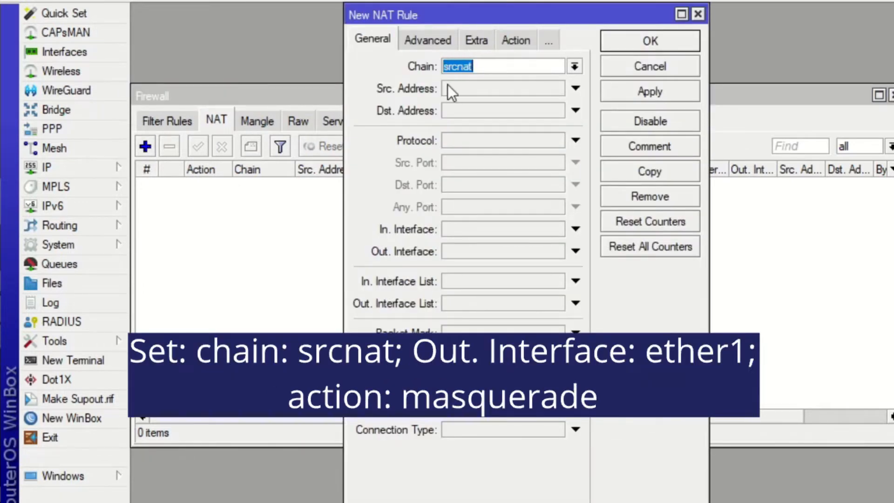
click(575, 250)
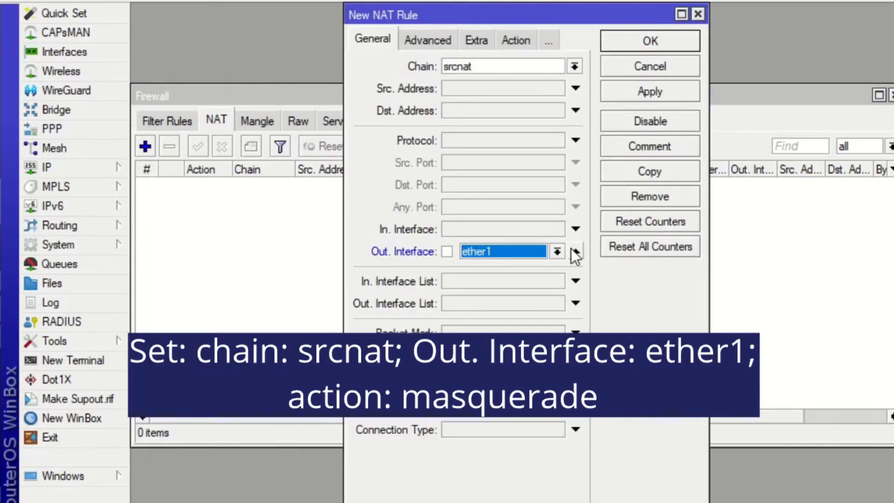
click(517, 42)
click(515, 63)
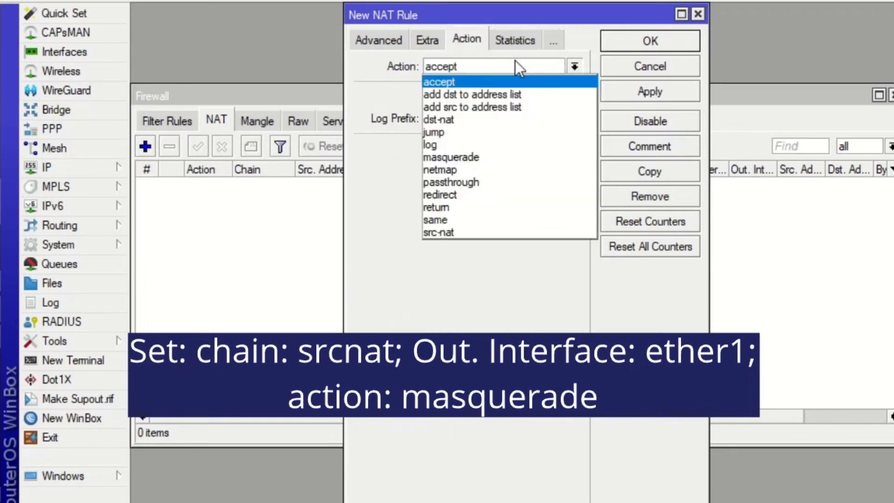
click(496, 157)
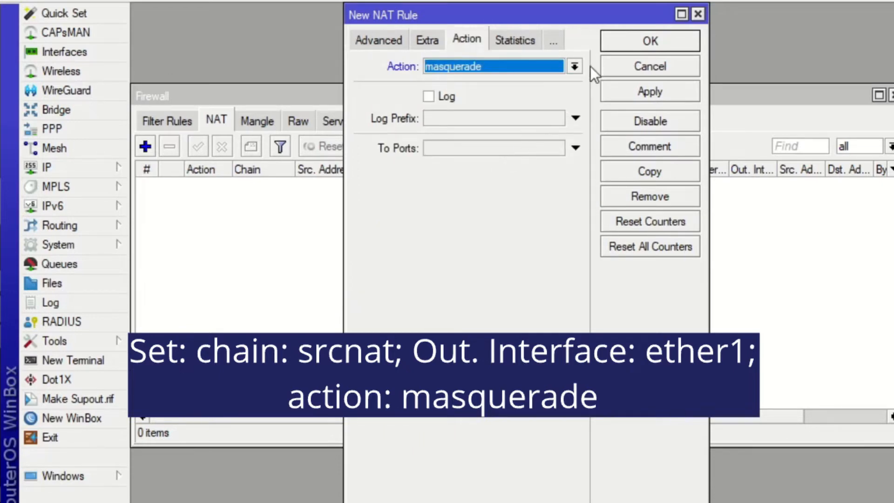
click(613, 40)
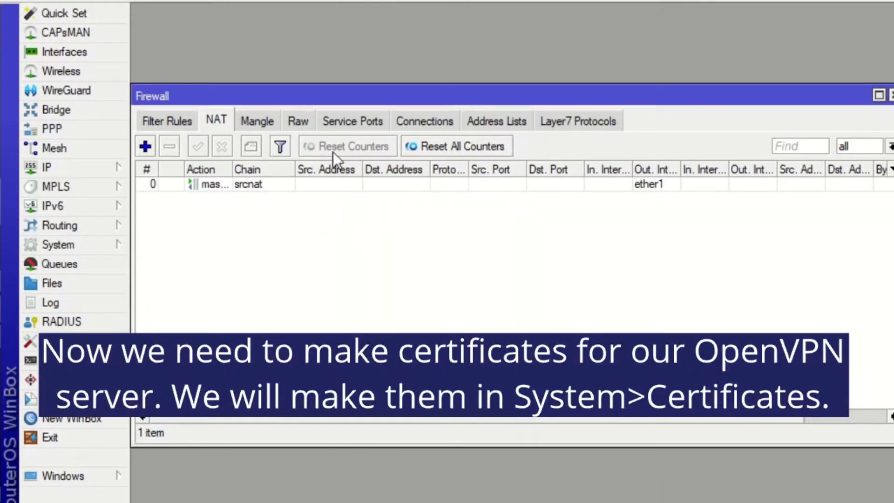
click(891, 95)
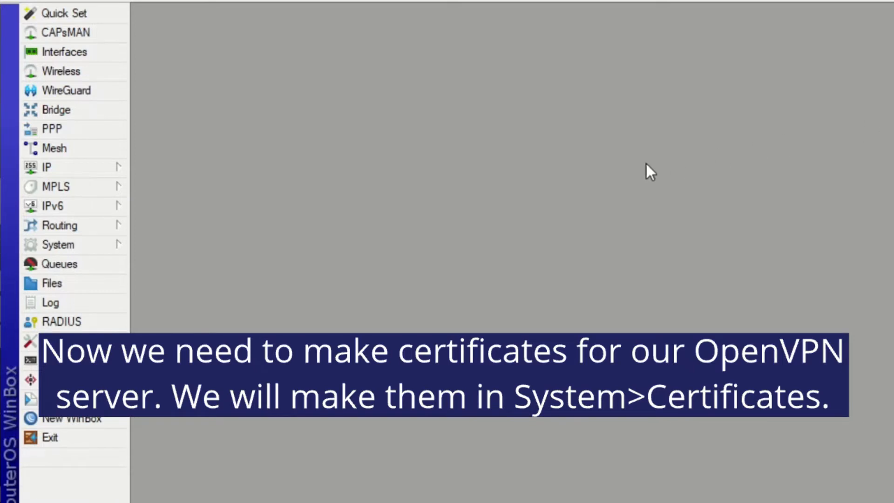
- Start a new certificate named LMTCA with country BG, state BG, locality Sofia, organization Company, unit SysAdm, key size 4096 and 3650 days valid
click(116, 247)
click(151, 238)
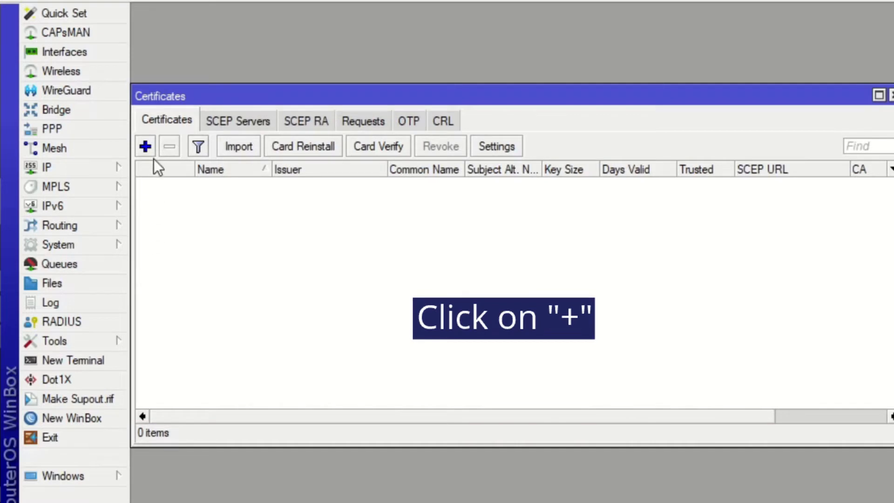
click(145, 146)
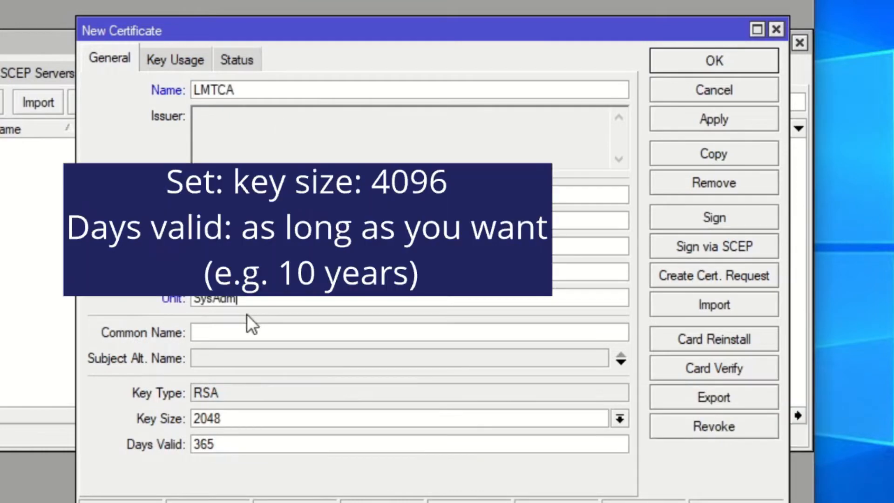
click(278, 424)
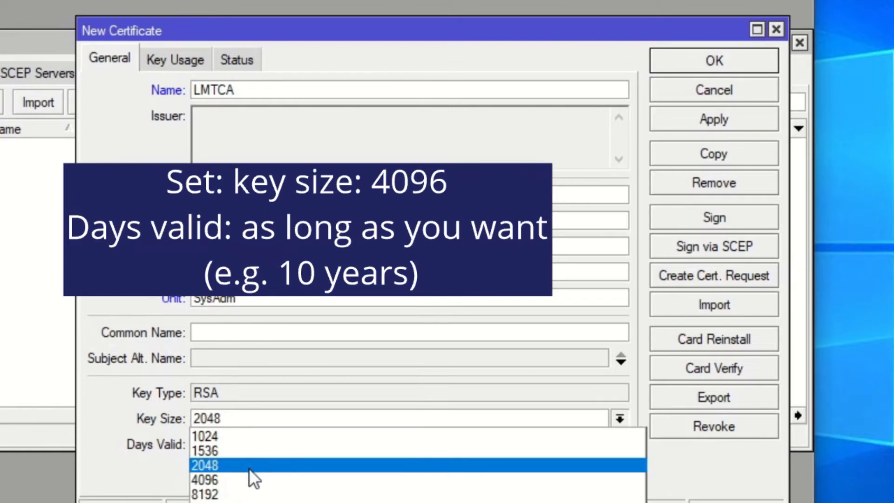
click(247, 479)
click(229, 441)
text(0)
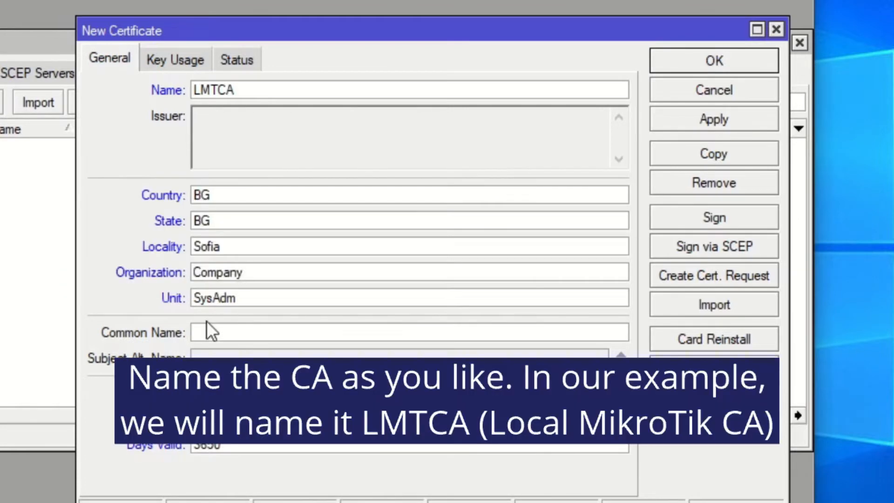
- Give the LMTCA certificate the common name LMTCA, enable only crl sign and key cert. sign as key usage, and apply the settings
click(210, 329)
text(LMTCA)
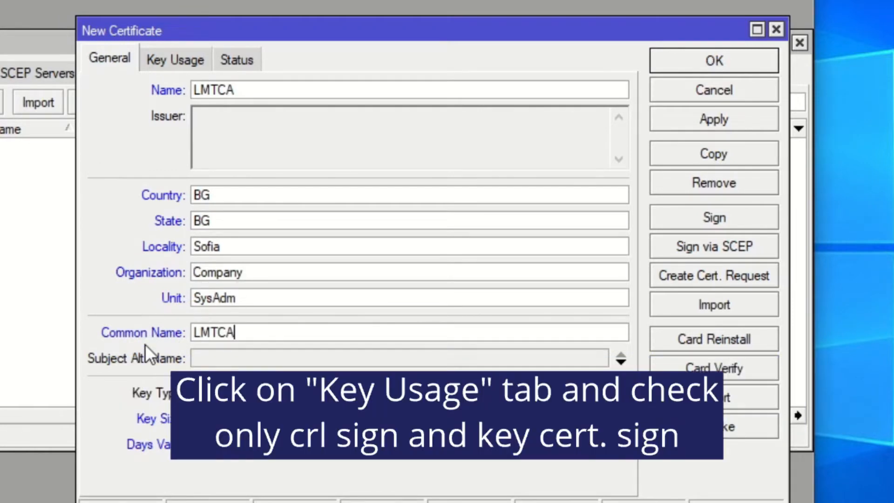
click(175, 61)
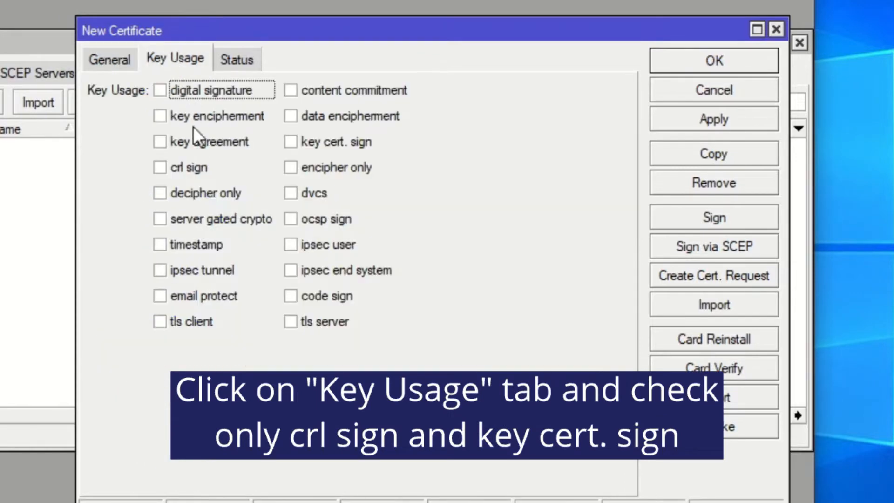
click(198, 166)
click(289, 143)
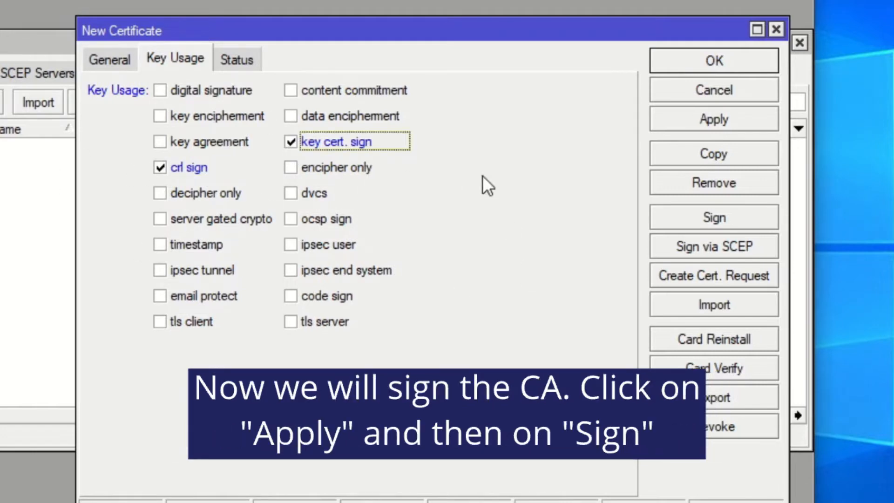
click(663, 125)
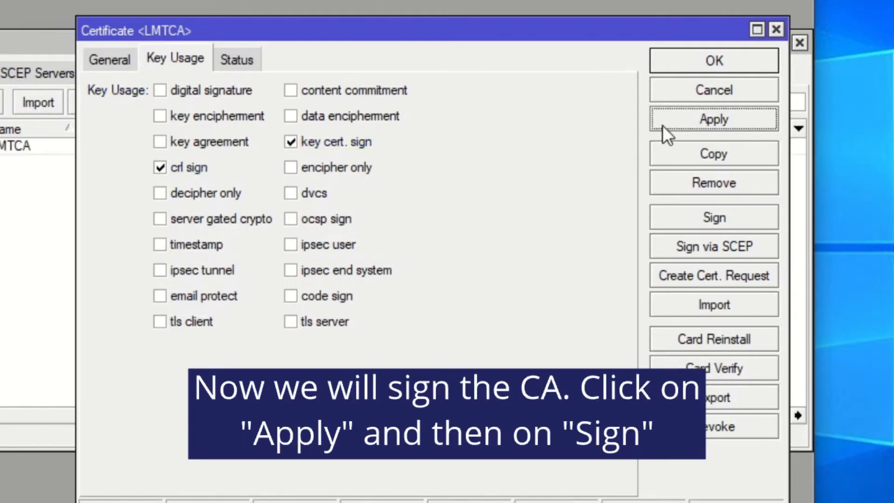
- Sign the LMTCA certificate with CA CRL host 78.142.61.10 and close the certificate
click(696, 215)
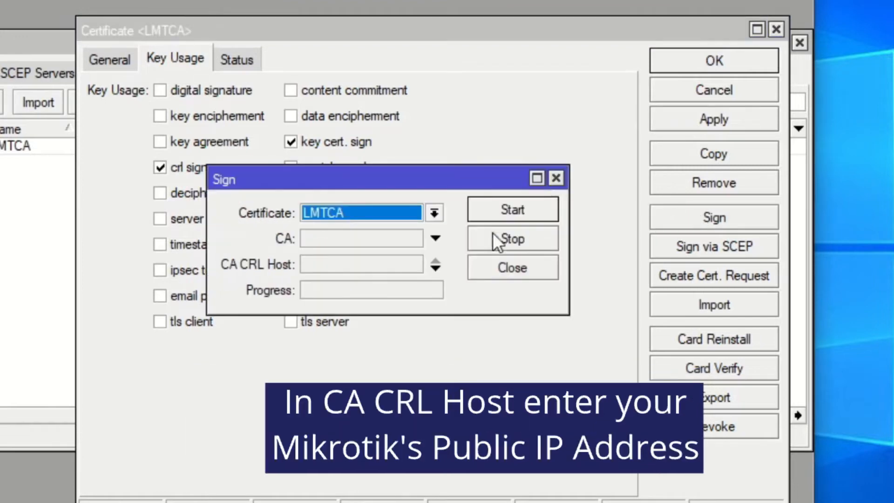
click(385, 266)
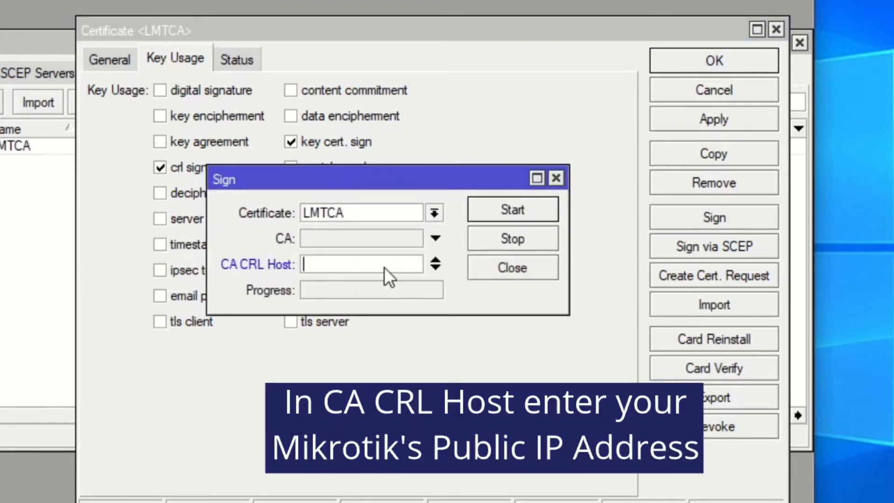
text(78.142.61.10)
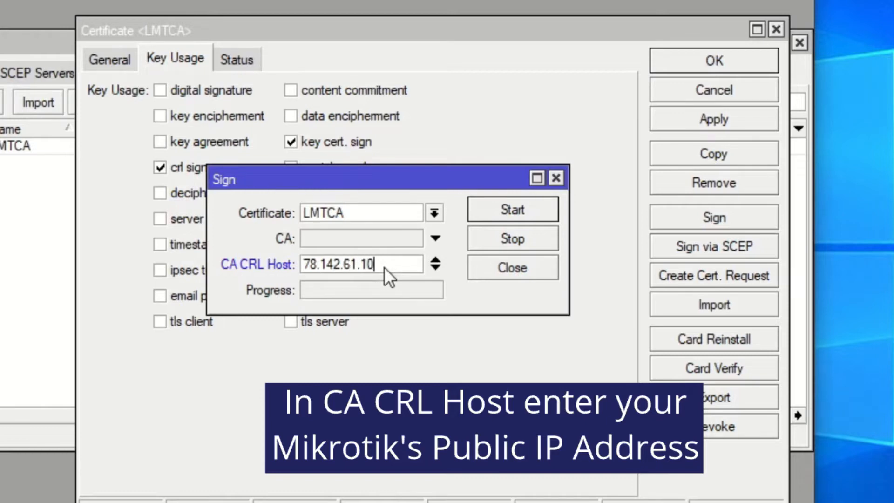
click(525, 213)
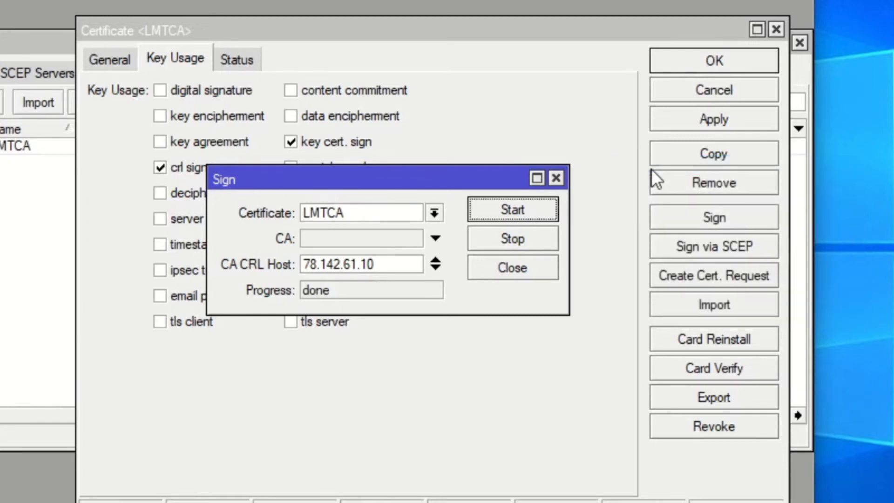
click(557, 176)
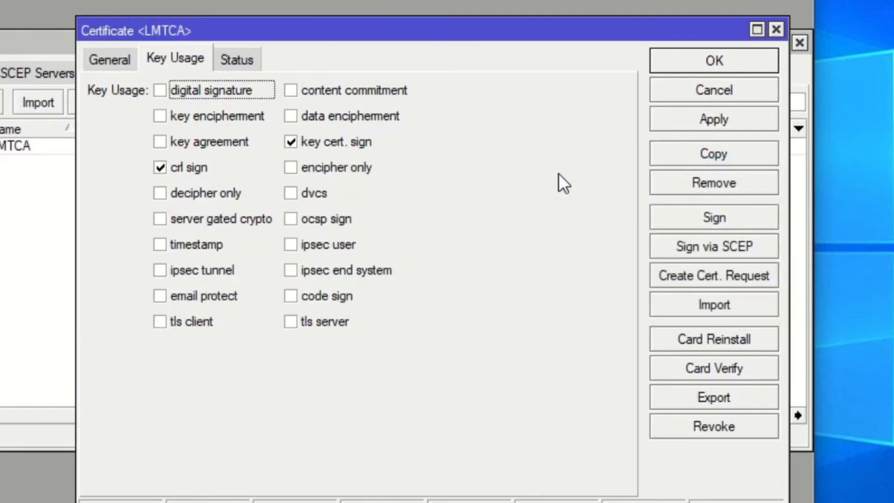
click(777, 29)
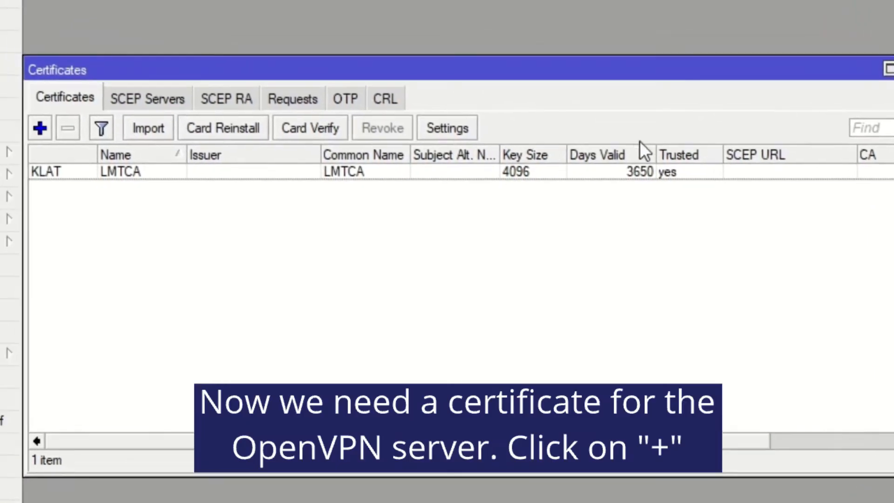
- Start a new certificate named SERVER with country BG, state BG, locality Sofia, organization Company, unit SysAdm, key size 4096 and 3650 days valid
click(48, 131)
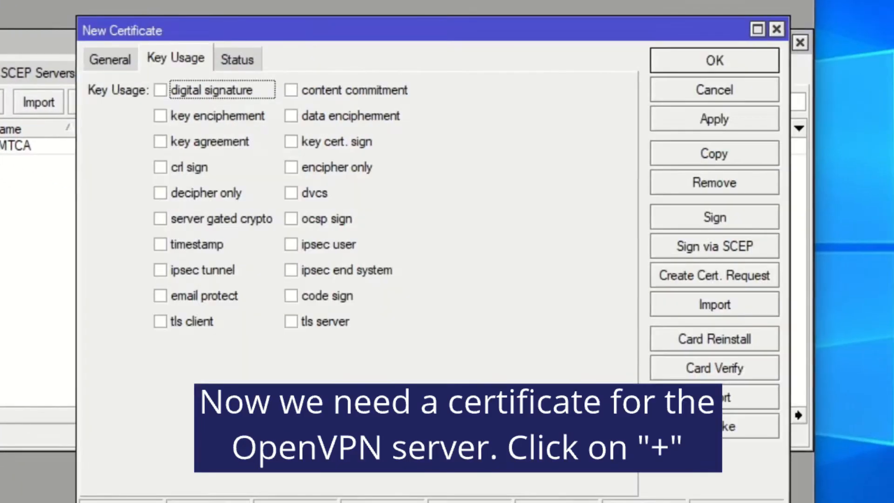
click(111, 54)
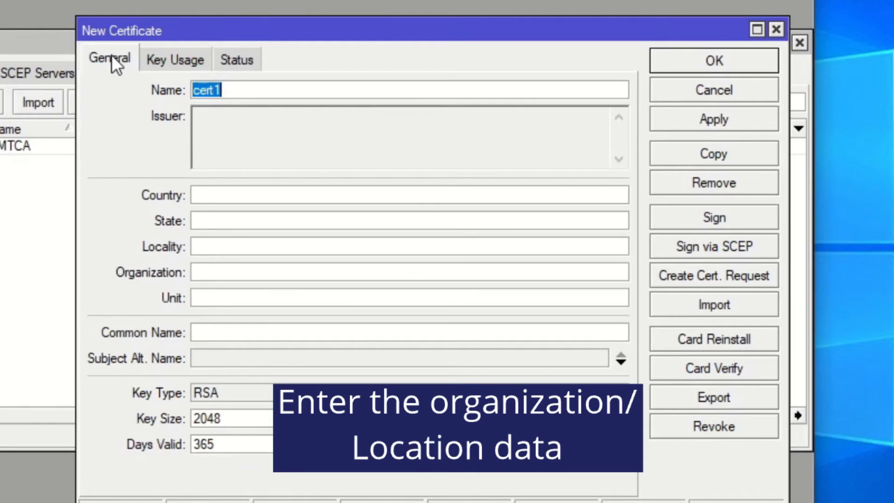
text(SERVER)
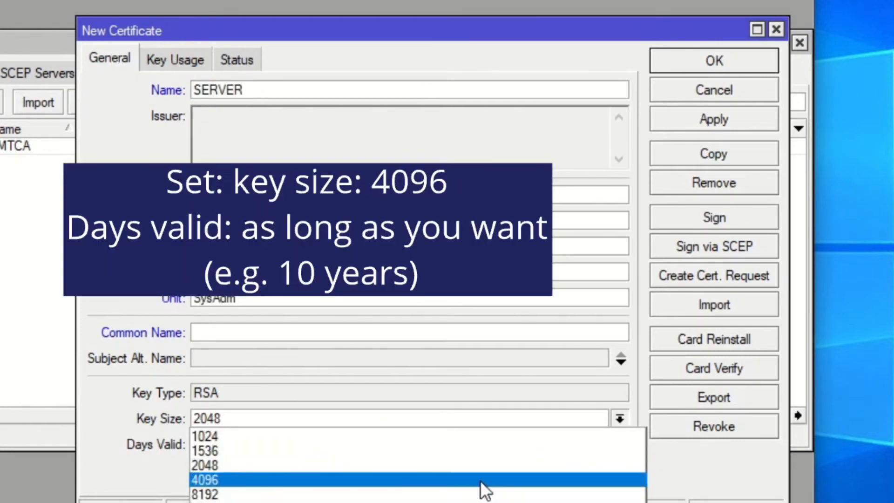
click(473, 481)
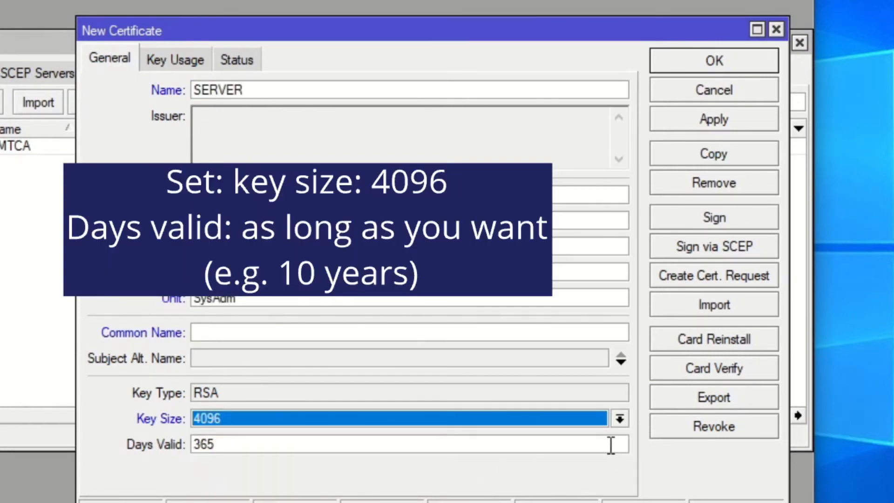
drag(610, 446, 136, 476)
text(3650)
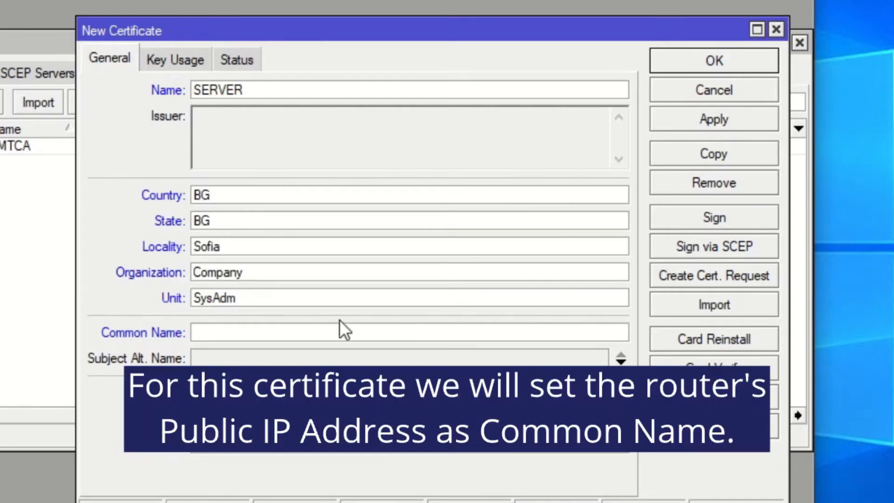
click(341, 329)
text(78.142.61)
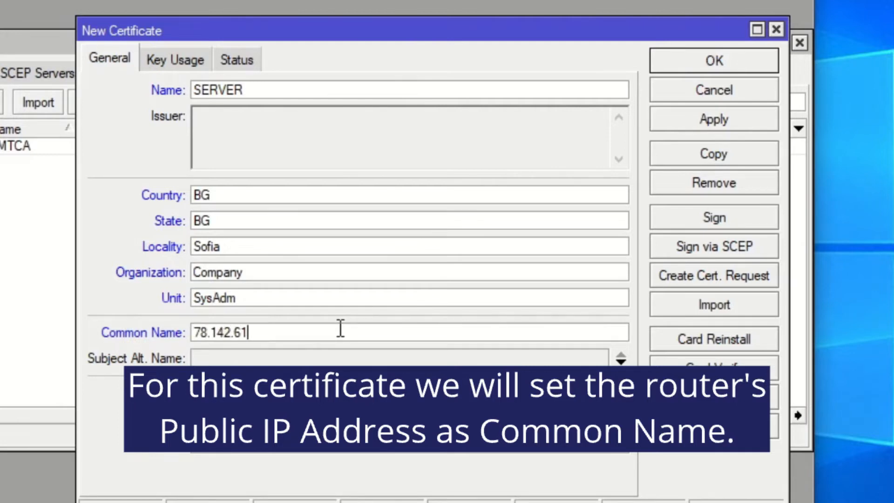
text(.10)
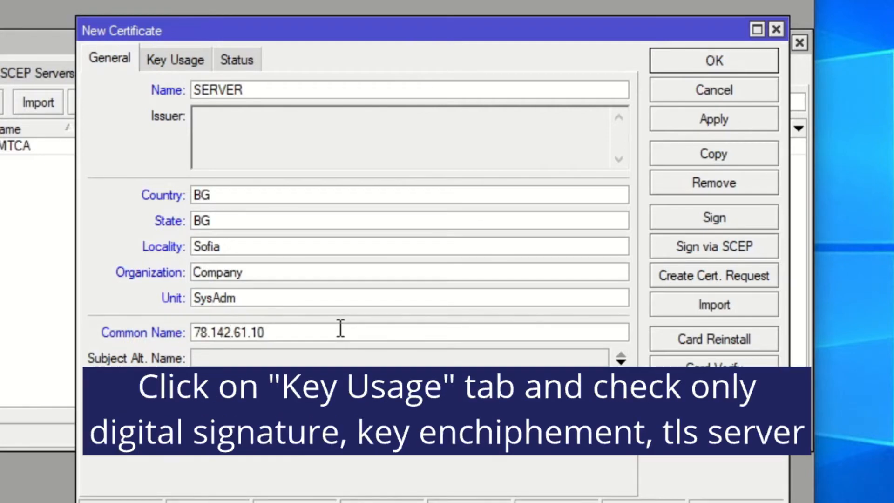
- Enable only digital signature, key encipherment and tls server as key usage for the SERVER certificate and apply the settings
click(179, 59)
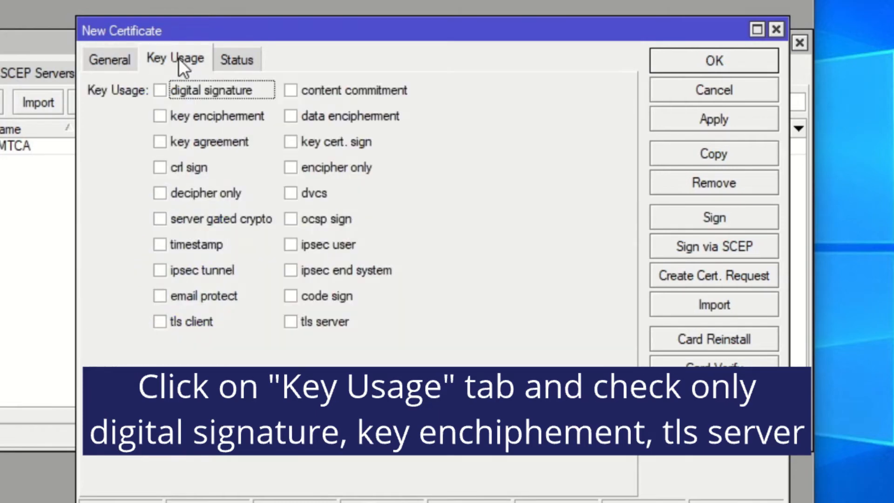
click(172, 94)
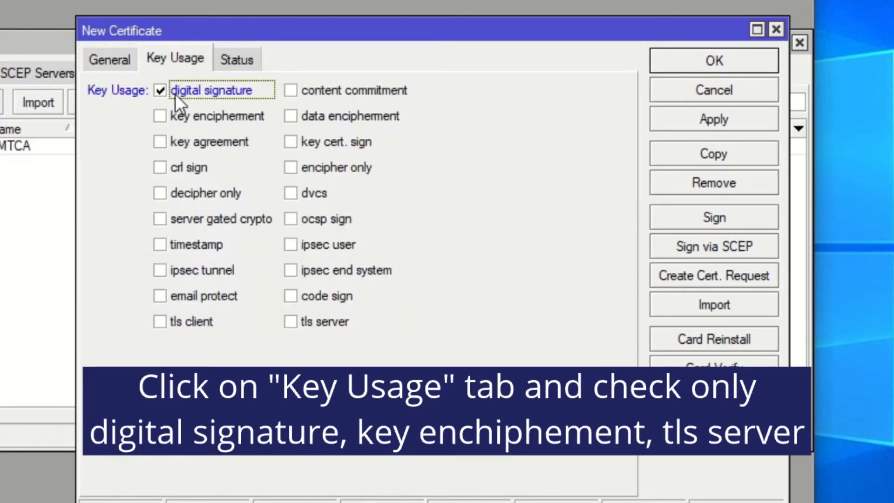
click(189, 115)
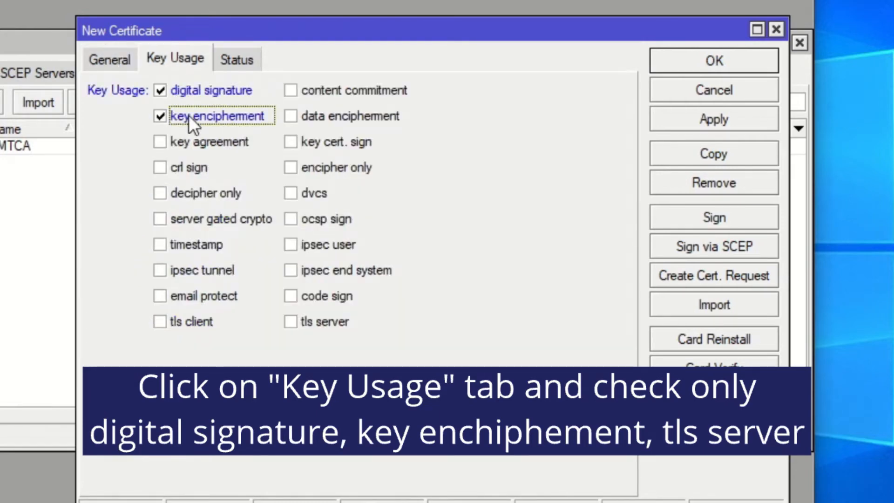
click(299, 326)
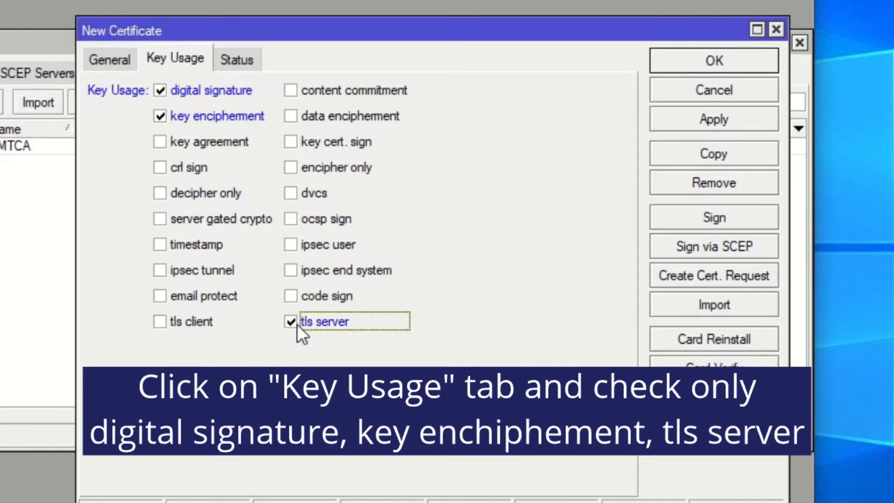
click(688, 120)
- Sign the SERVER certificate with LMTCA as the CA and close the certificate
click(702, 218)
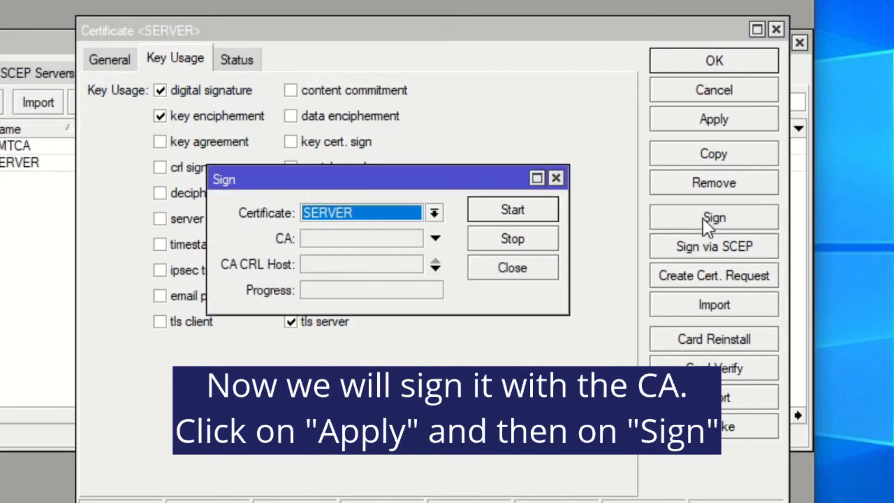
click(435, 229)
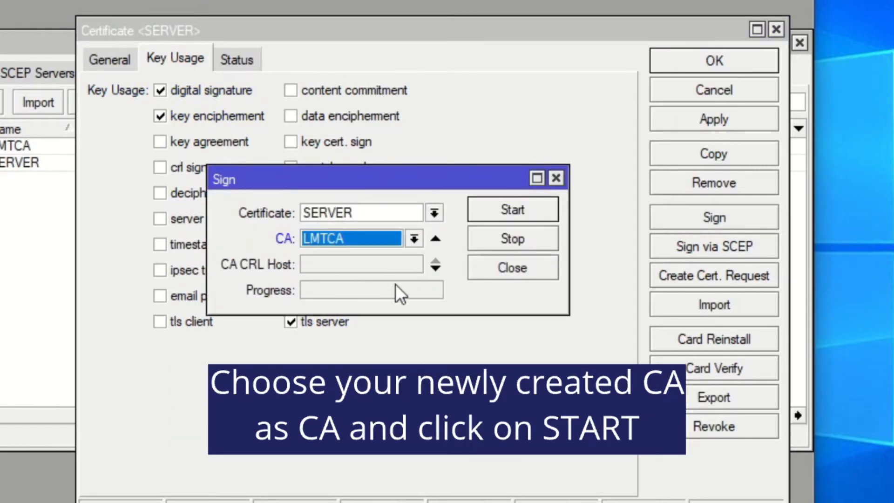
click(533, 208)
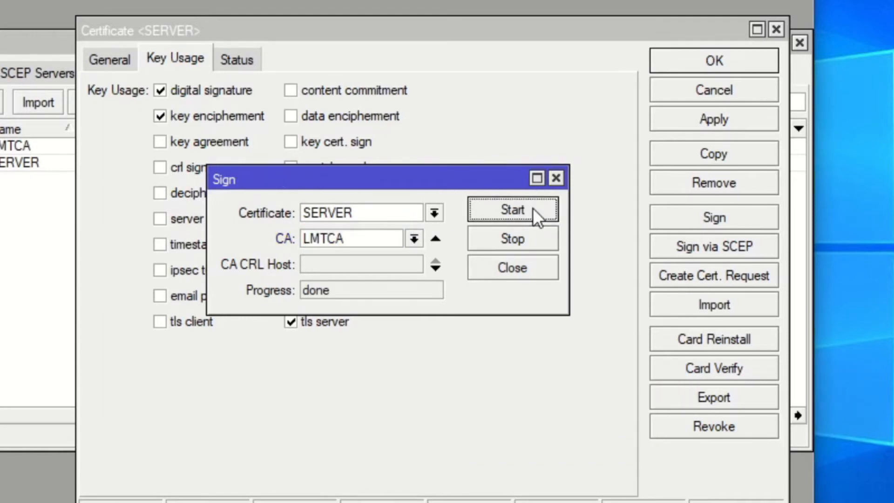
click(556, 179)
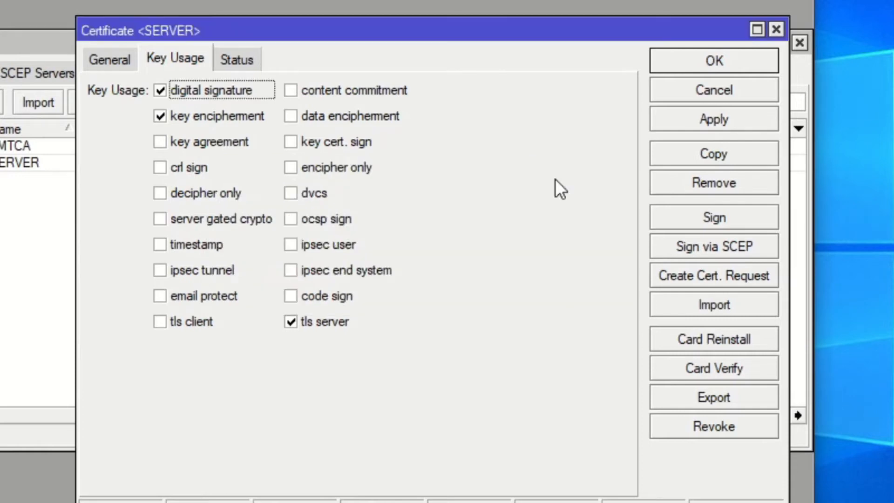
click(776, 30)
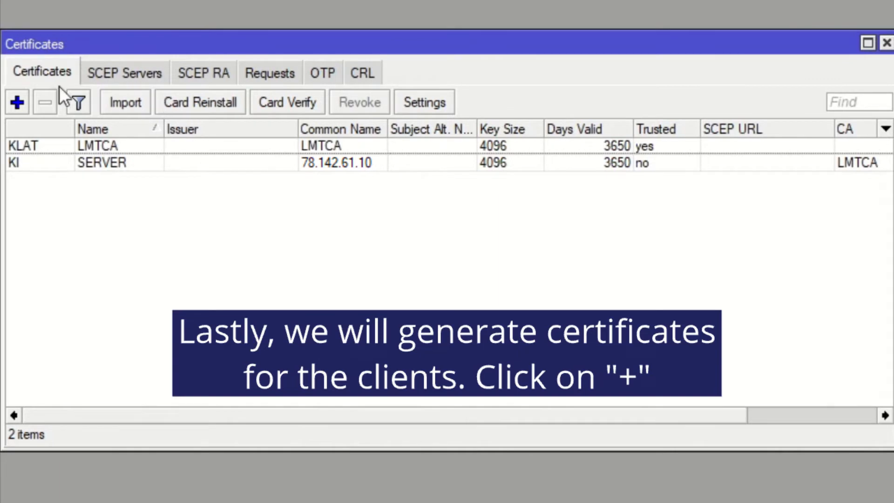
- Start a new certificate named CLIENT-tpl with country BG, state BG, locality Sofia, organization Company, unit SysAdm, common name CLIENT1, key size 4096 and 3650 days valid
click(18, 102)
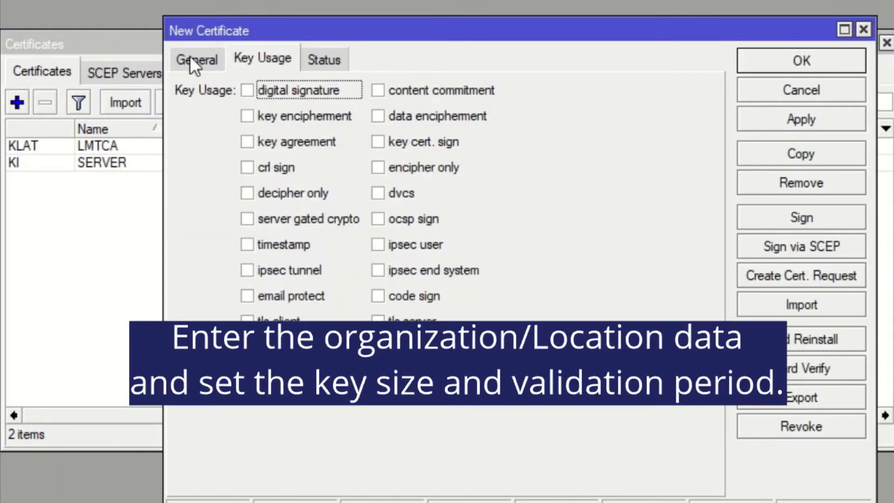
click(191, 57)
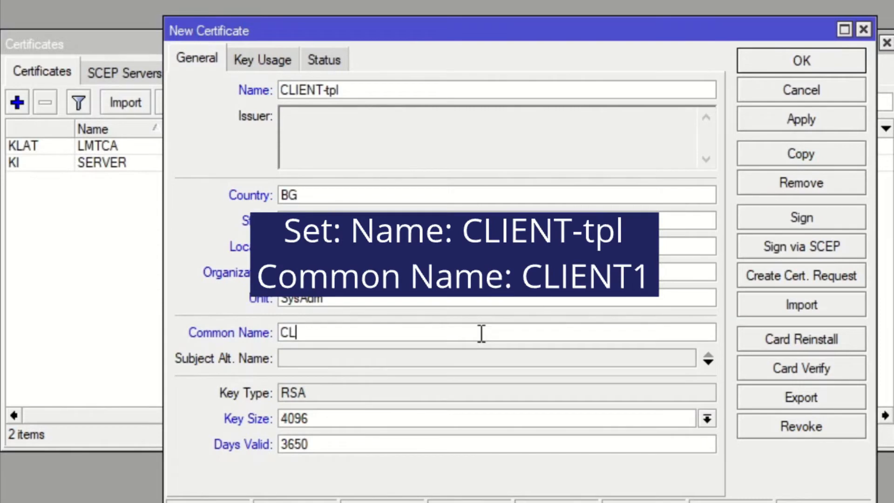
text(IENT12)
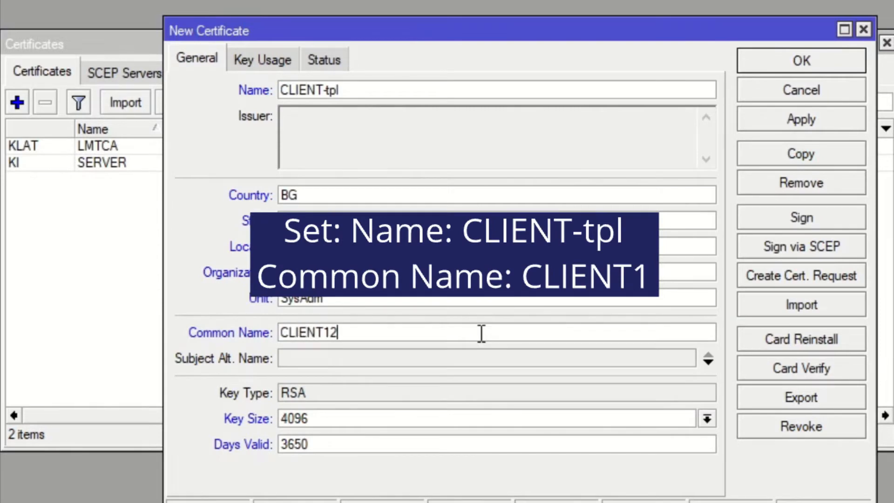
key(BackSpace)
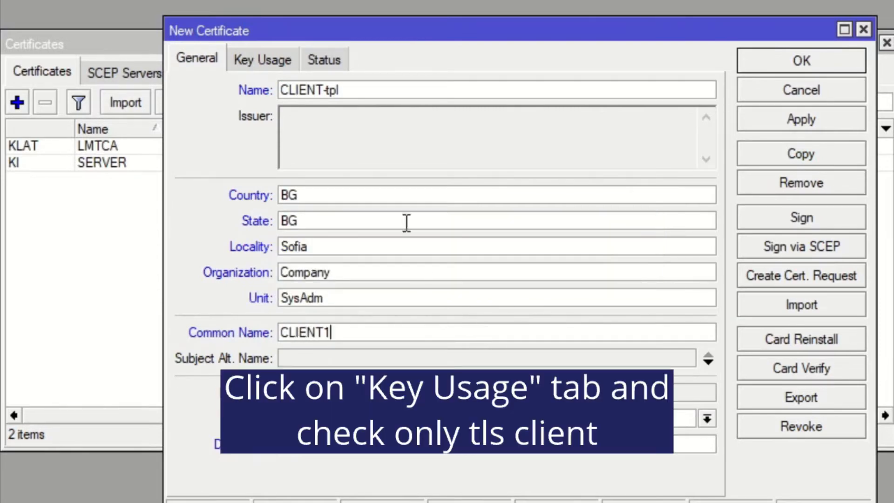
- Enable only tls client as key usage for the CLIENT-tpl certificate and apply the settings
click(268, 65)
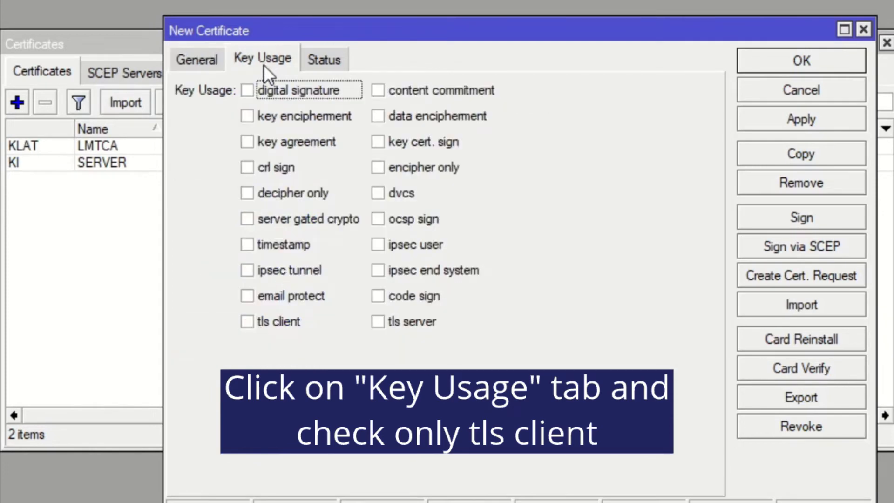
click(247, 321)
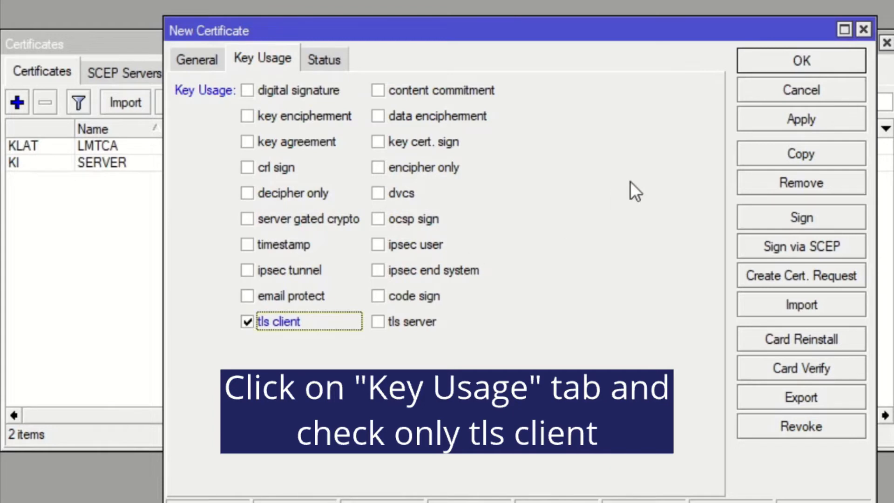
click(753, 123)
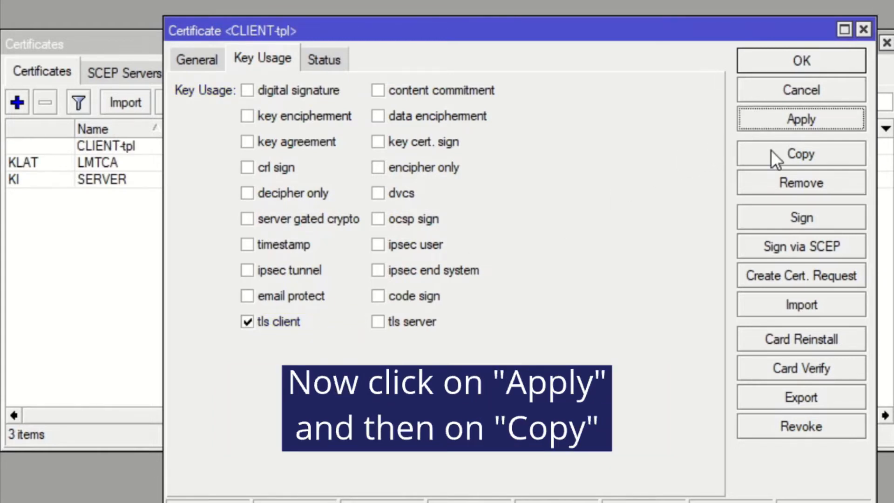
- Copy the CLIENT-tpl certificate, name the copy CLIENT1, keep CLIENT1 as its common name and apply the settings
click(770, 150)
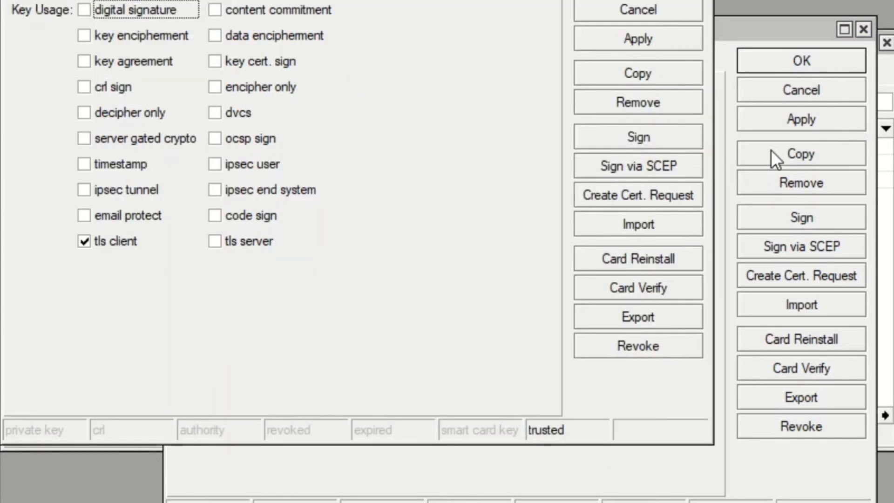
click(868, 33)
drag(273, 0, 414, 23)
click(195, 61)
double_click(363, 86)
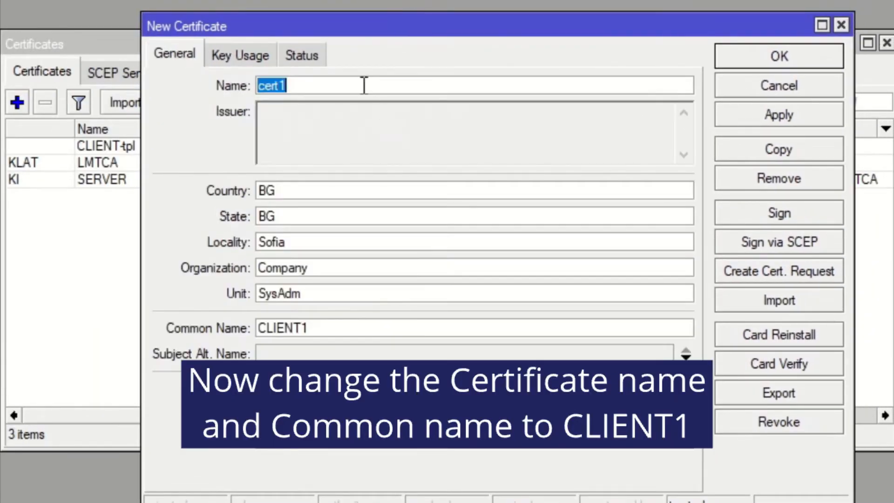
text(CLIENT)
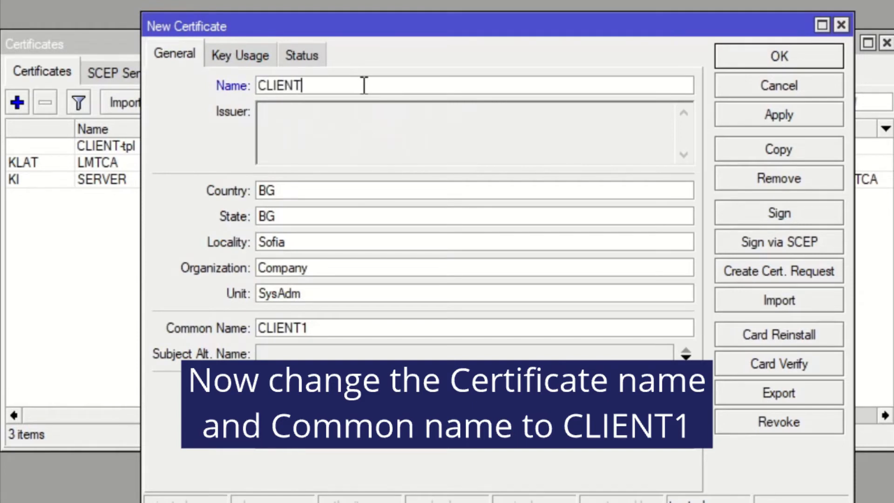
text(1)
click(356, 331)
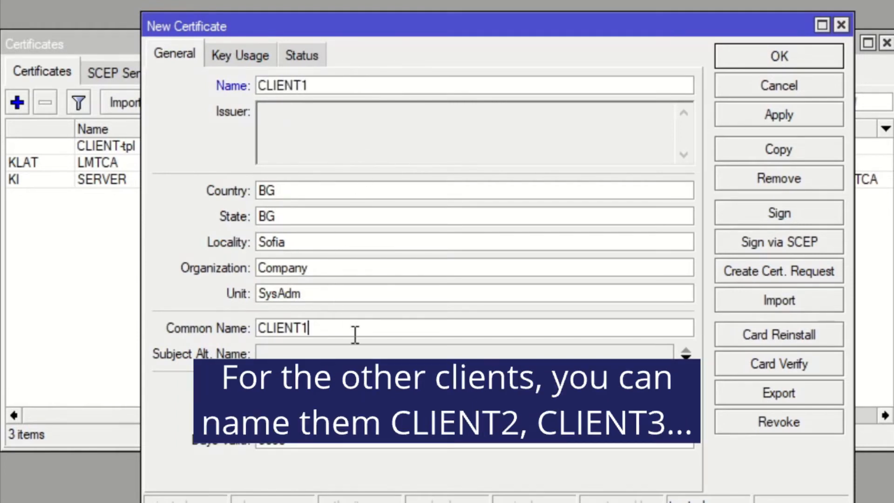
click(231, 306)
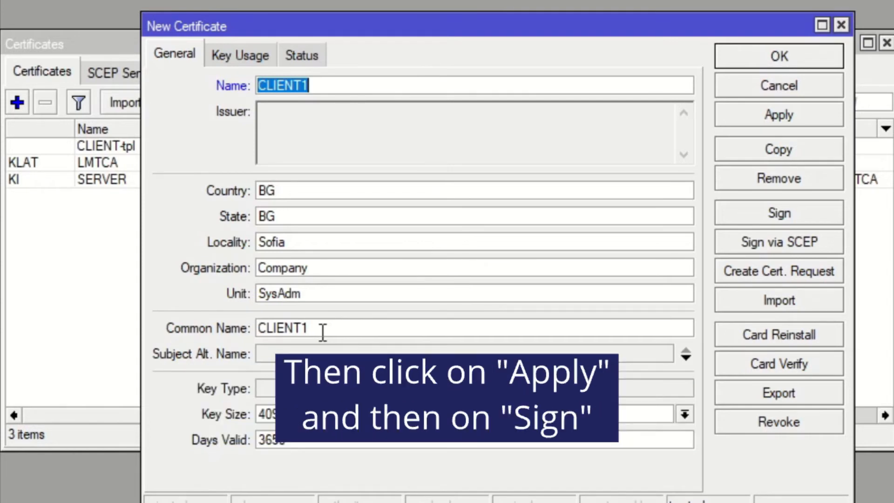
click(727, 113)
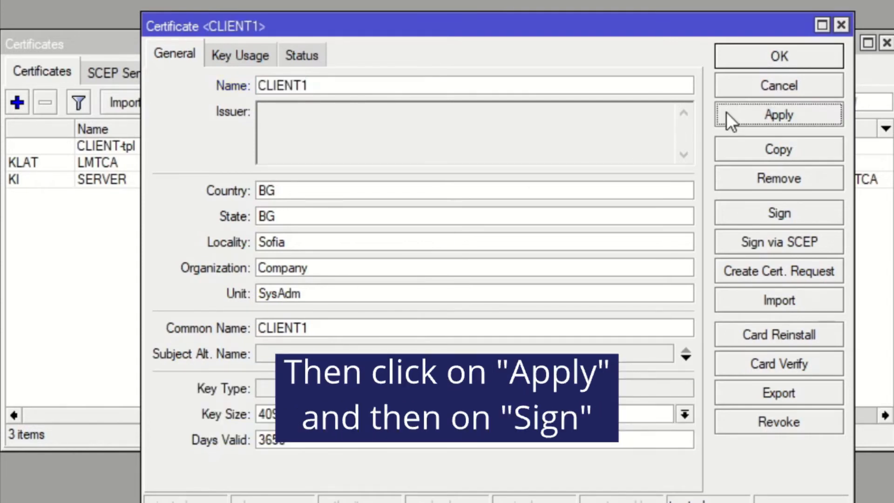
- Sign the CLIENT1 certificate with LMTCA as the CA
click(745, 213)
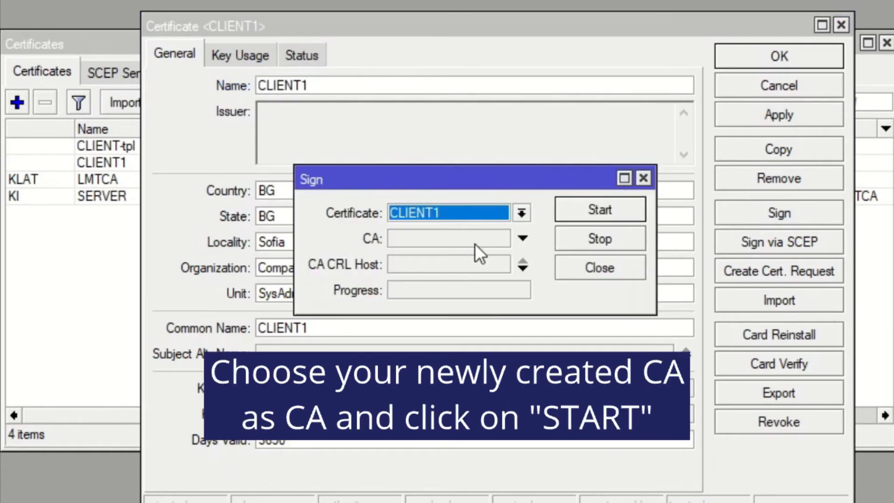
click(521, 239)
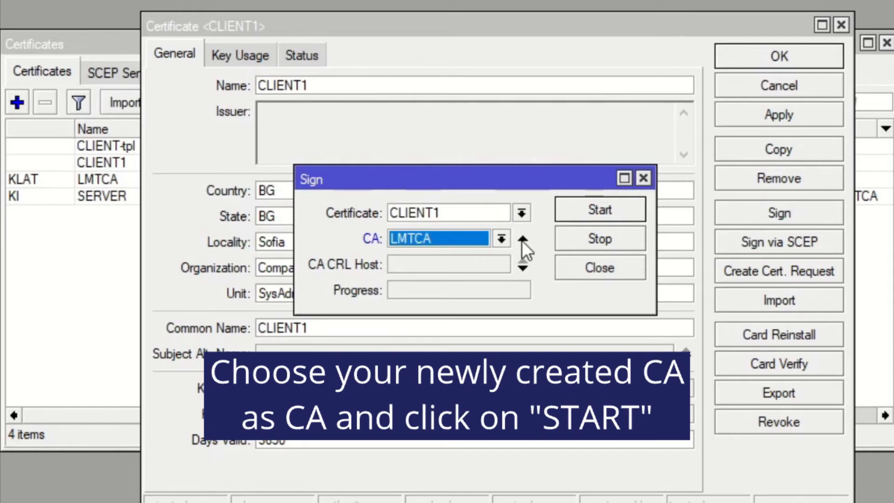
click(576, 211)
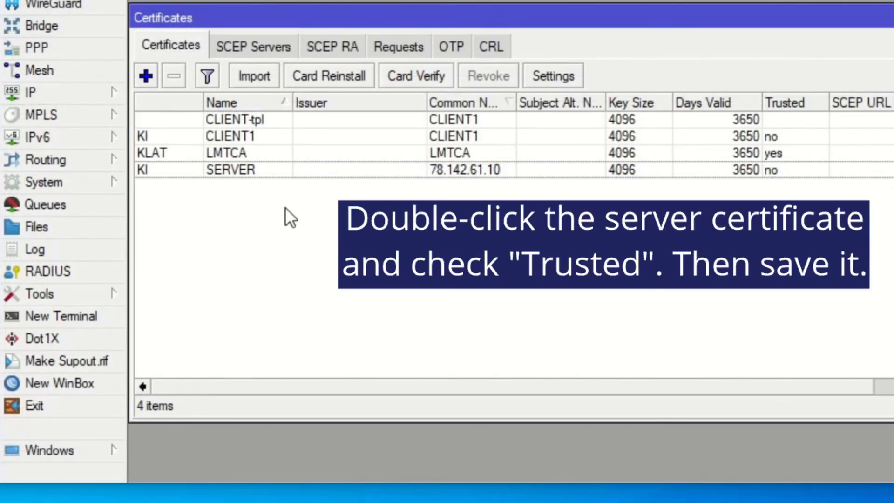
- Mark the SERVER certificate as trusted and save it
double_click(246, 171)
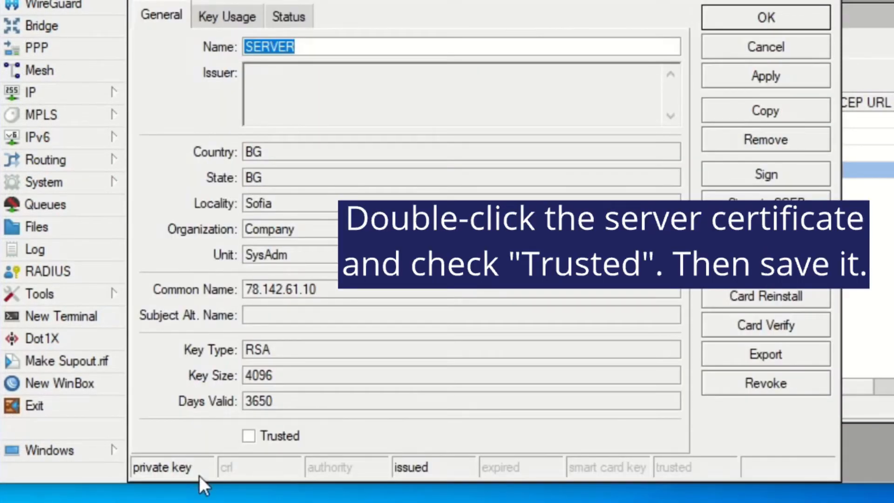
click(251, 437)
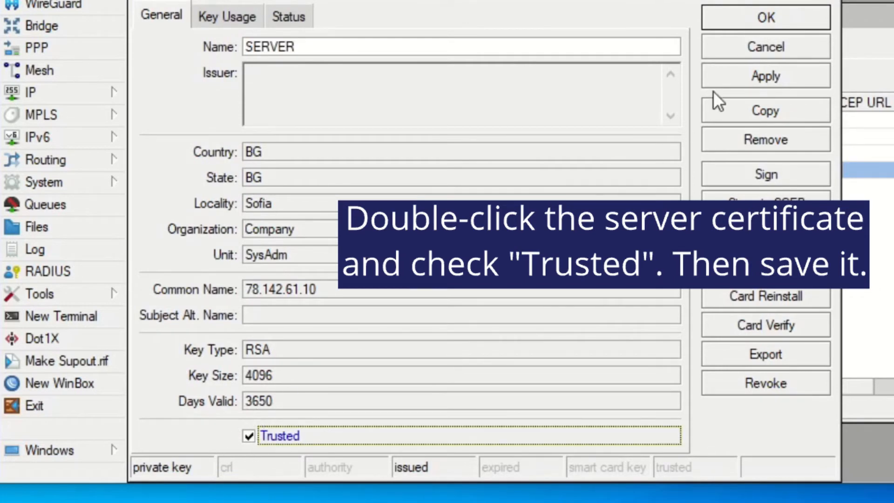
click(746, 21)
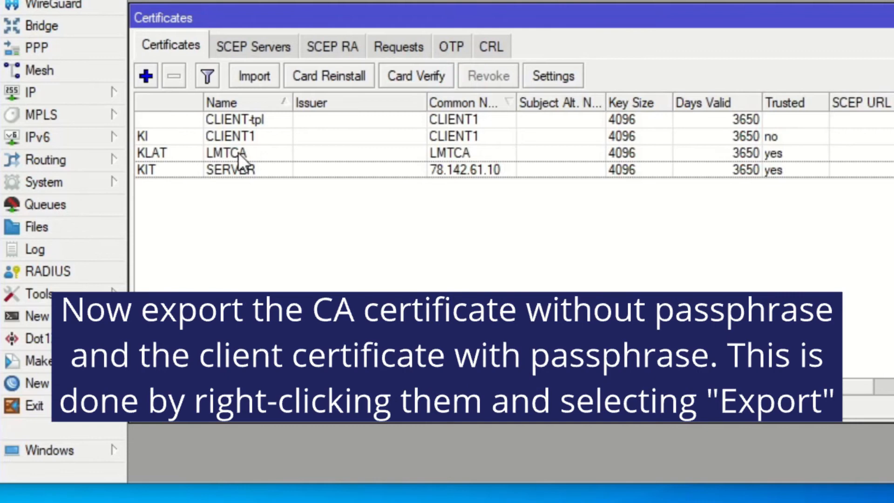
- Export the LMTCA certificate without a passphrase under the file name LMTCA
right_click(239, 152)
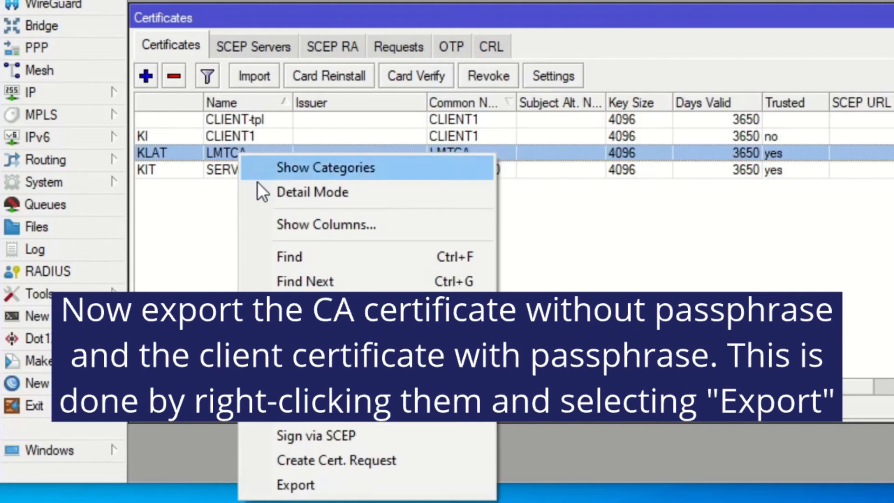
click(279, 482)
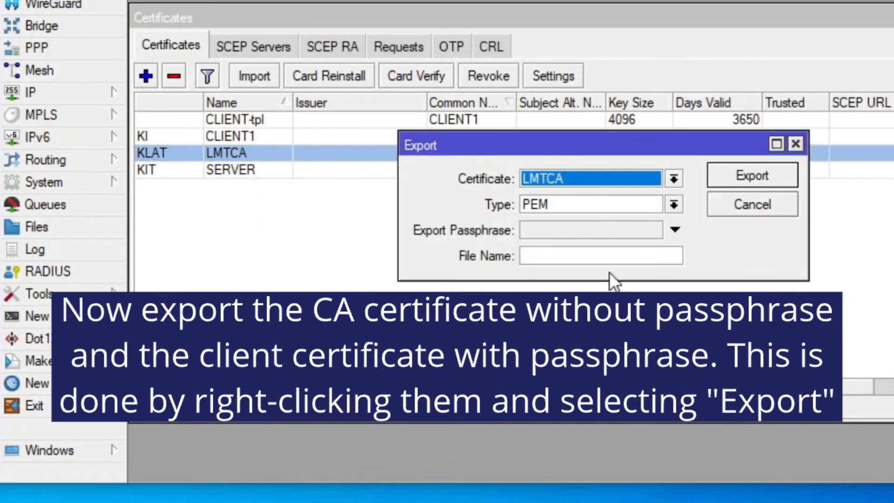
click(600, 255)
text(LMT CA)
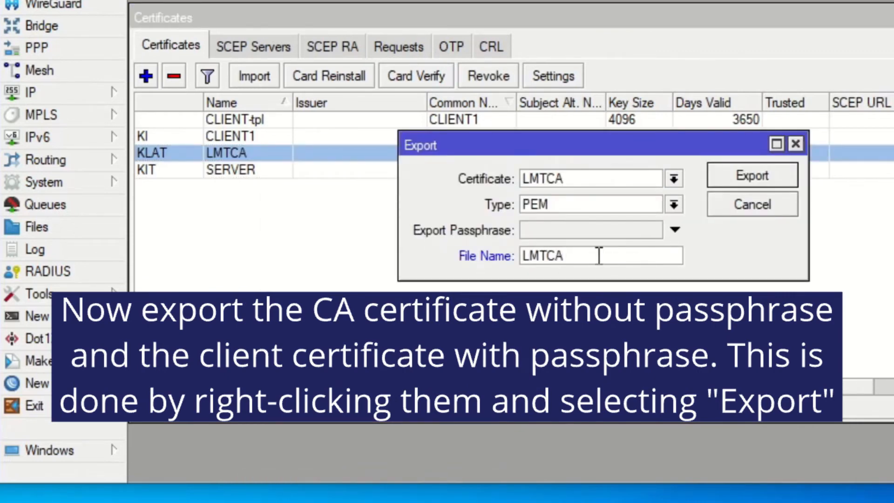
click(721, 174)
- Export the CLIENT1 certificate under the file name CLIENT1, protected with an export passphrase
right_click(262, 133)
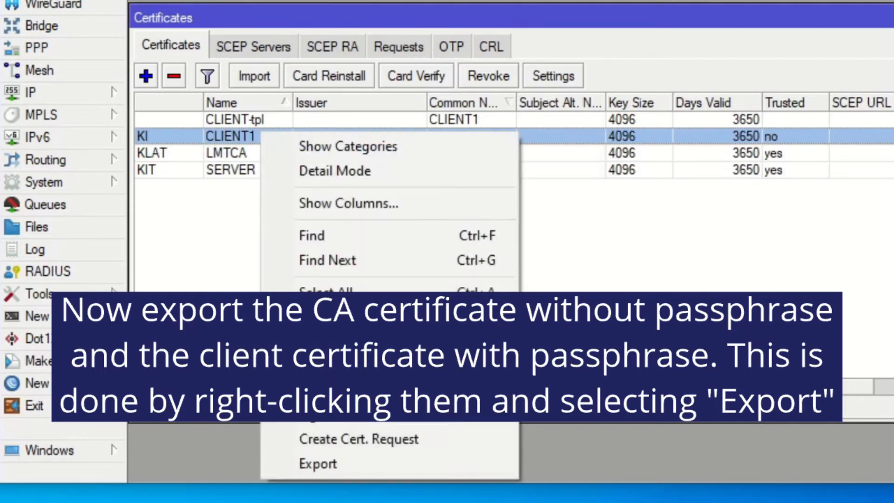
click(313, 463)
click(556, 256)
text(CLIENT1)
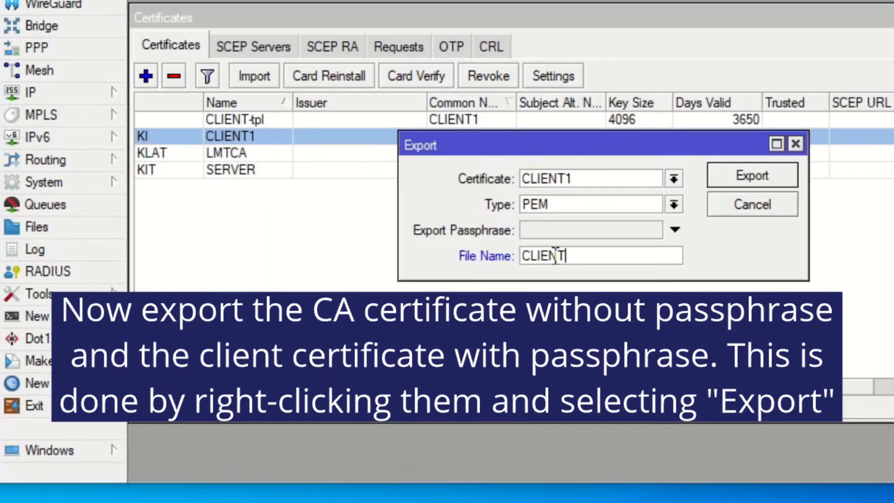
click(544, 233)
text(********)
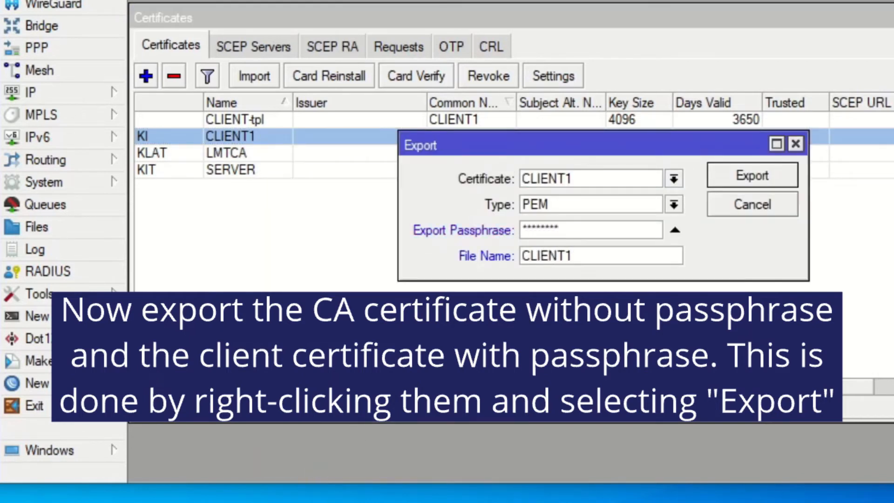
click(775, 175)
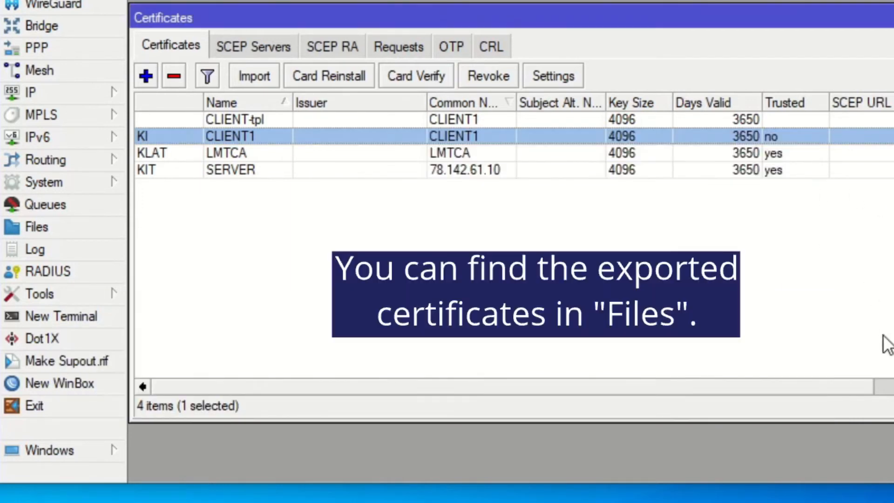
- Download the exported LMTCA.crt, CLIENT1.key and CLIENT1.crt from the router's file list into the local MikroTikCert folder
click(96, 229)
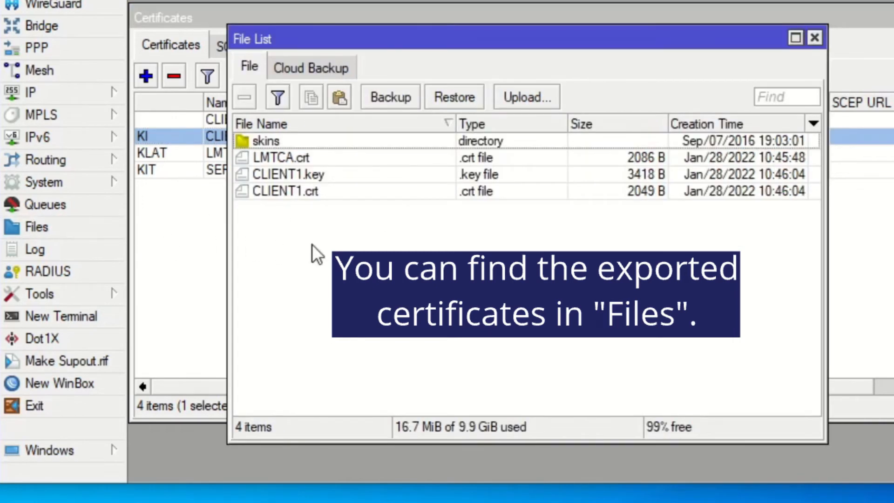
click(265, 160)
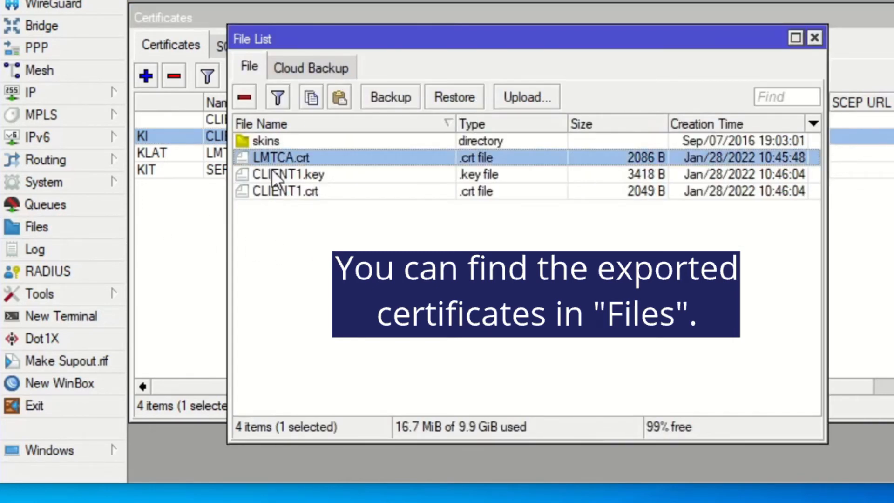
click(274, 174)
click(283, 190)
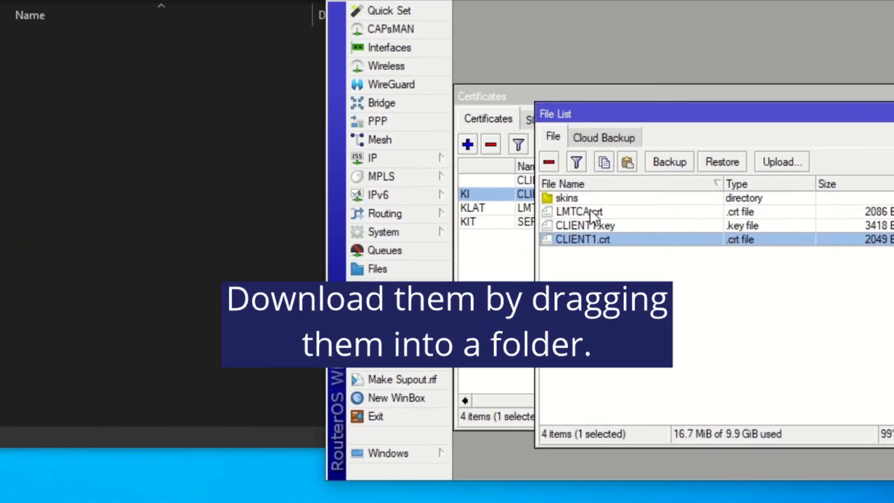
ctrl+click(592, 213)
ctrl+click(605, 227)
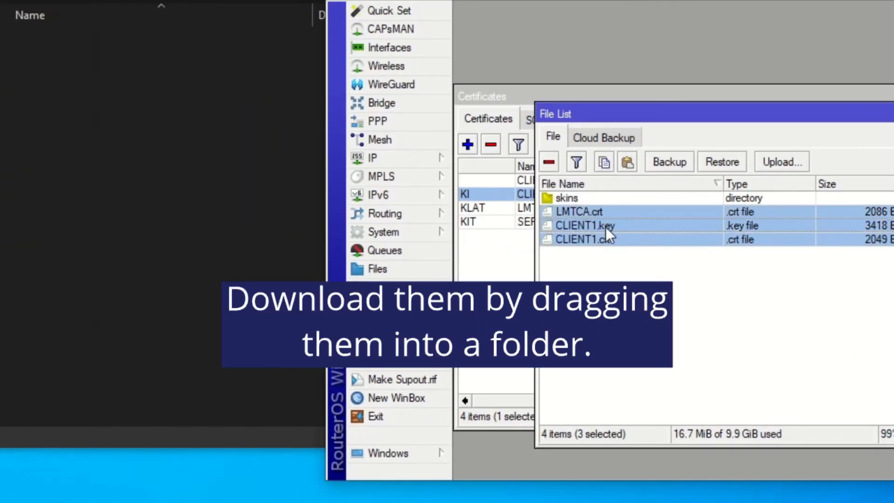
drag(605, 228, 155, 228)
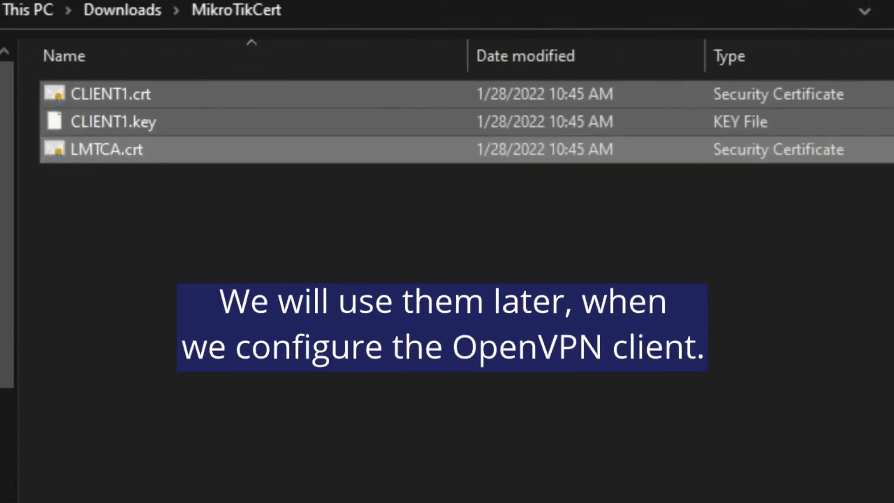
click(280, 261)
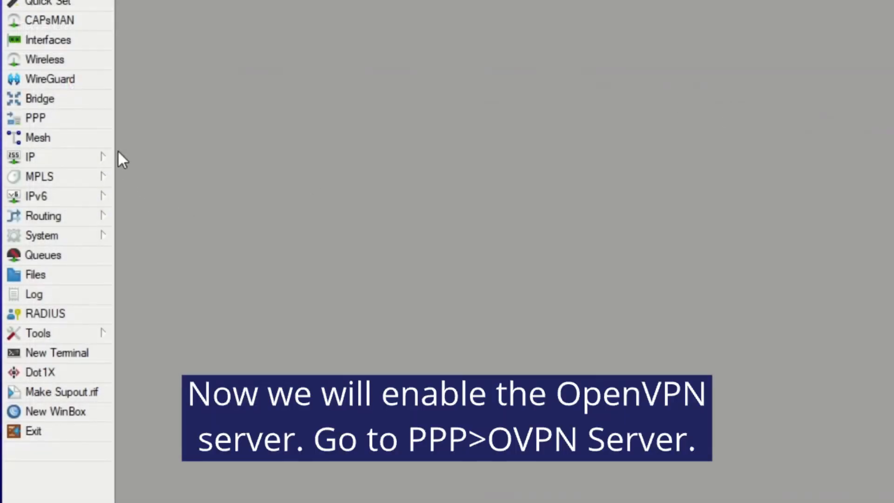
- In the OVPN server settings, choose the SERVER certificate, require client certificates, and allow the aes 192 and aes 256 ciphers
click(80, 122)
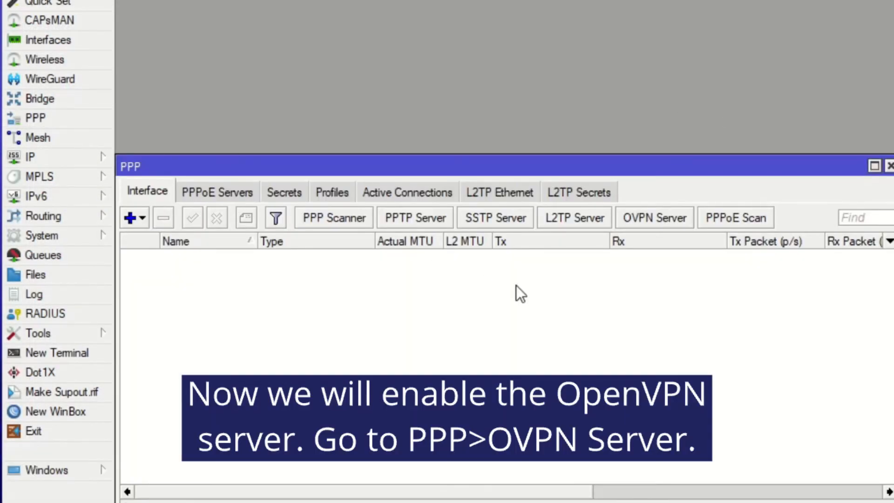
click(619, 220)
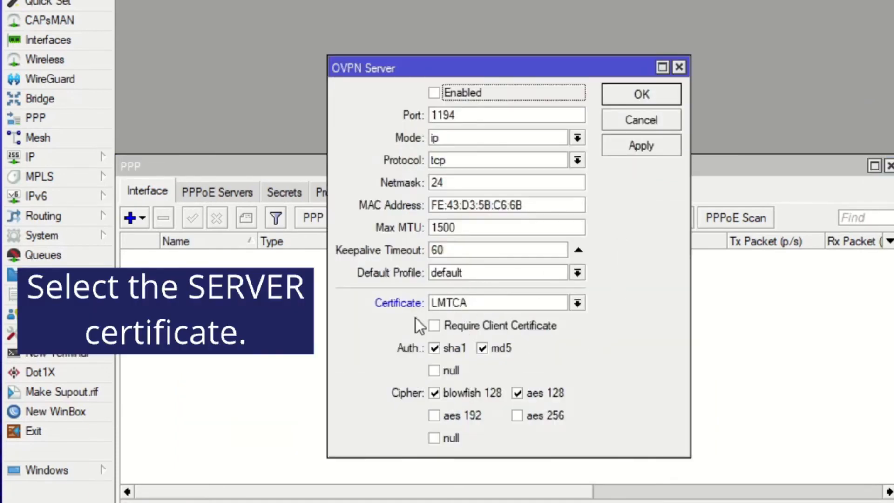
click(495, 304)
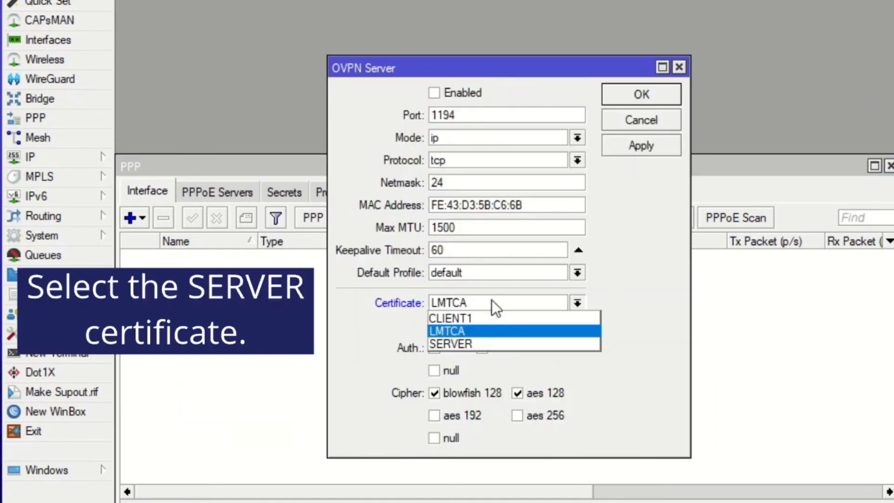
click(472, 345)
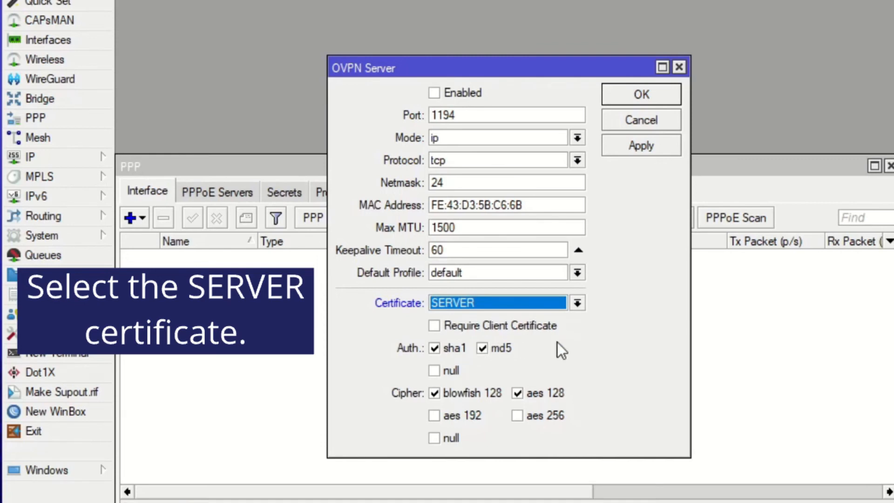
click(435, 326)
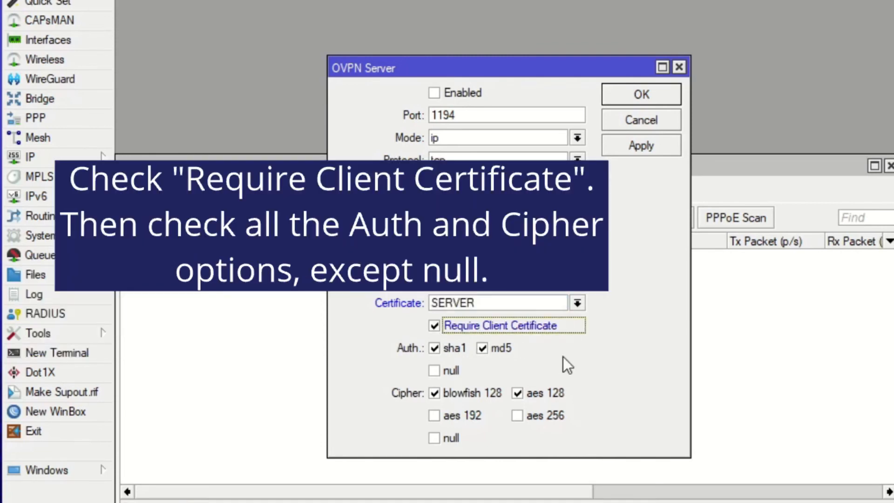
click(522, 415)
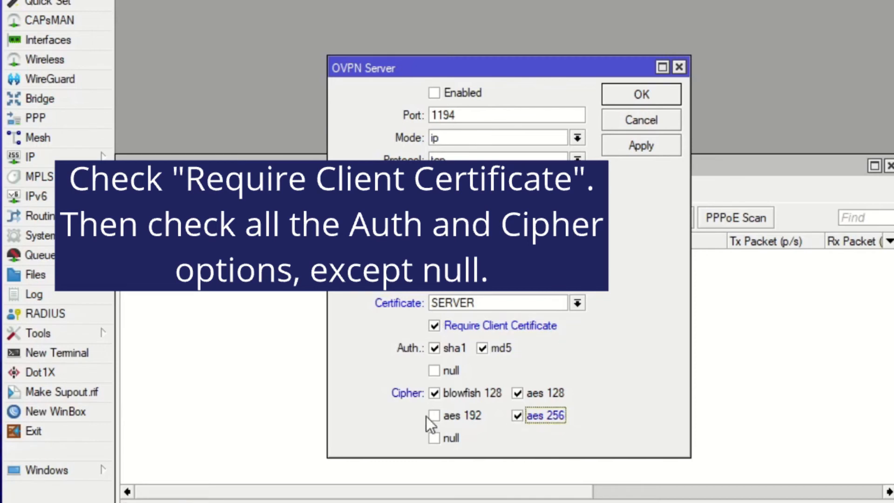
click(434, 415)
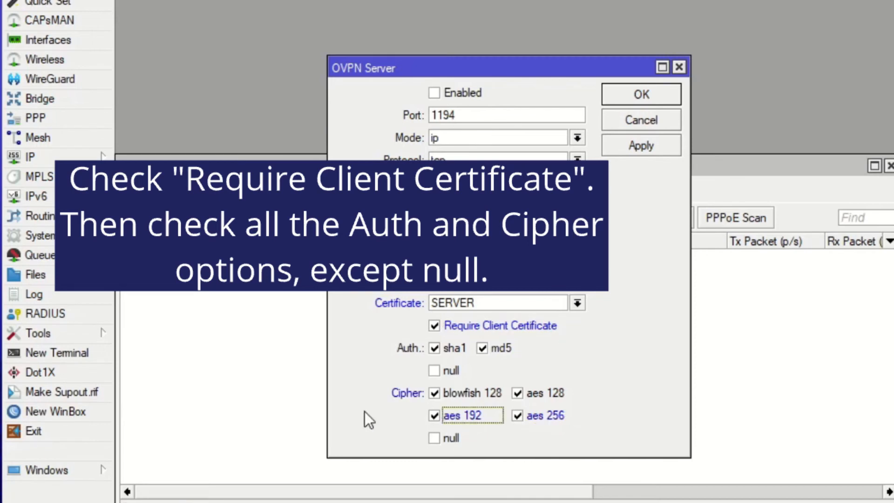
- Set the OVPN server's default profile to default-encryption, then enable the server and save its settings
click(577, 272)
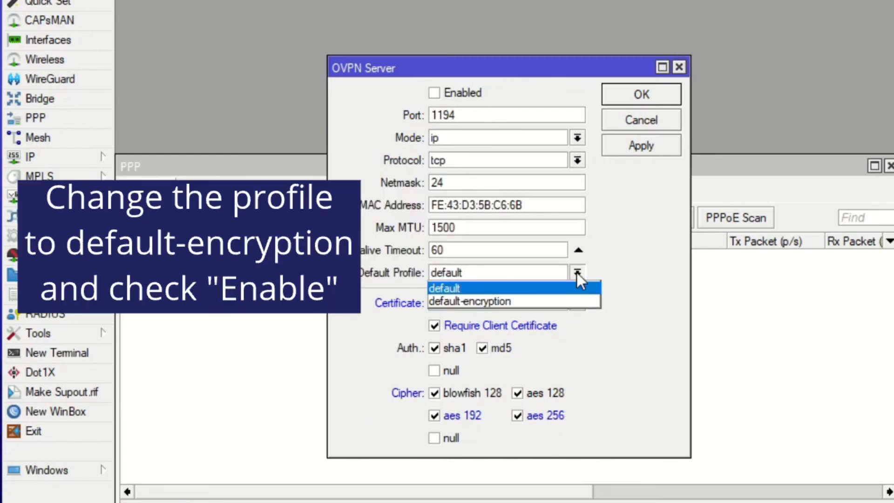
click(535, 302)
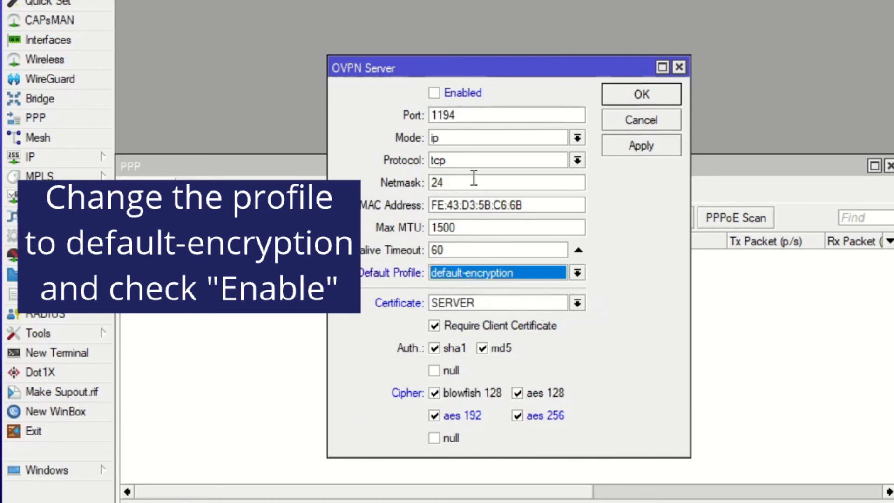
click(453, 93)
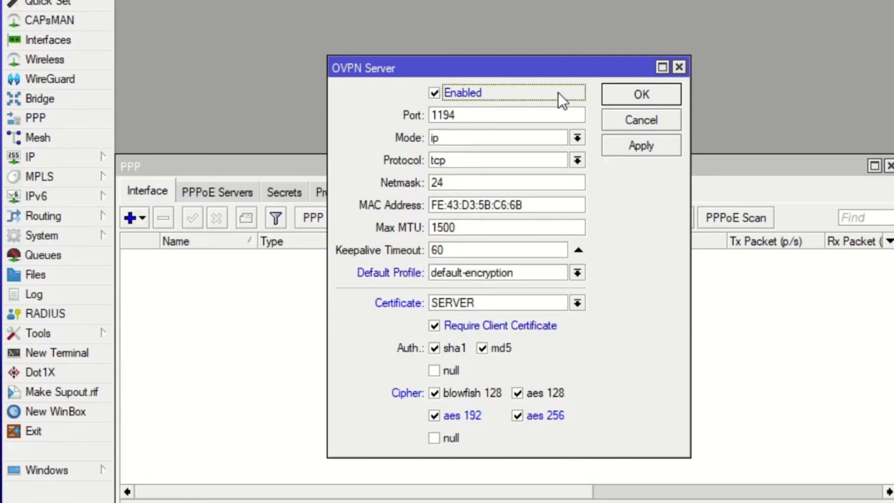
click(618, 90)
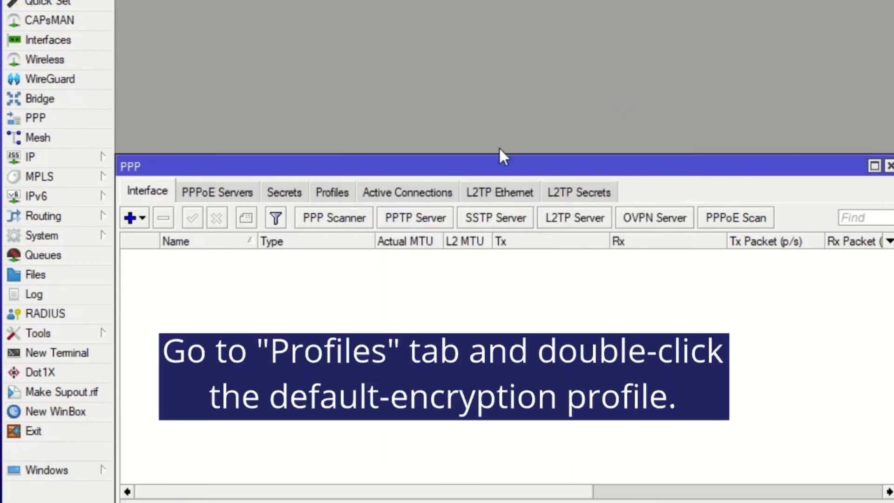
- In the default-encryption PPP profile, set local address 192.168.34.1, remote address OVPN-pool and bridge OVPN-bridge
click(321, 195)
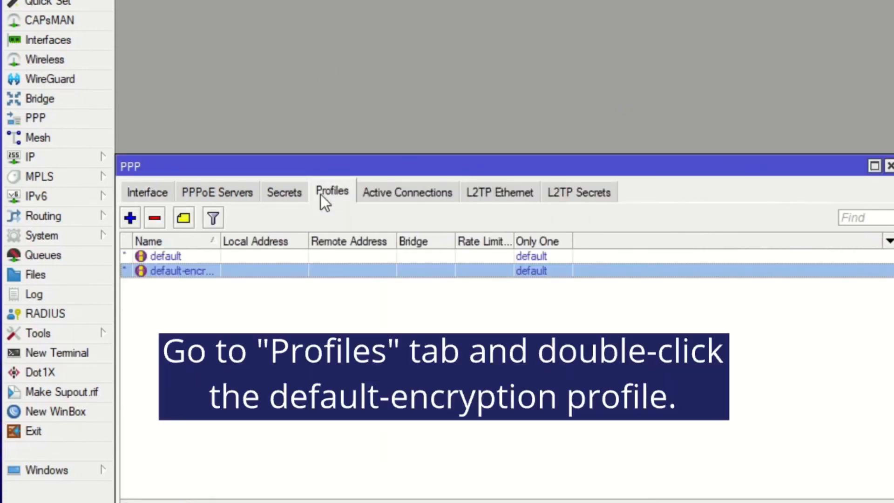
double_click(154, 271)
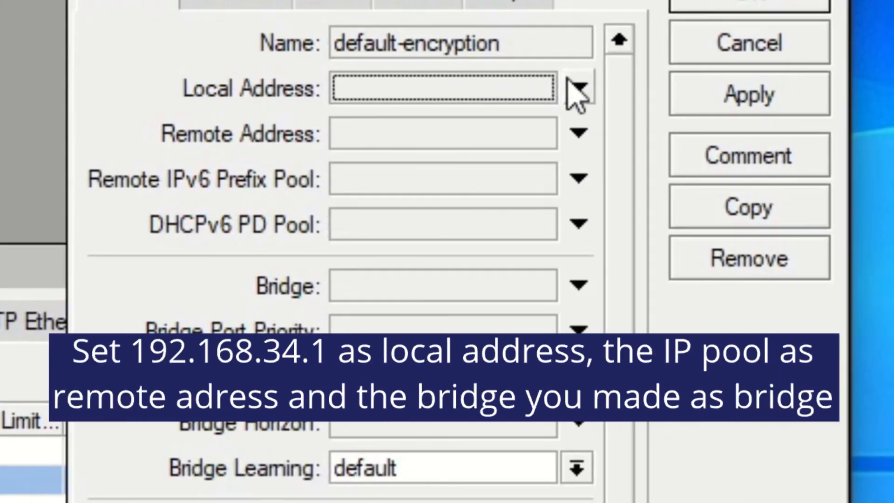
click(620, 85)
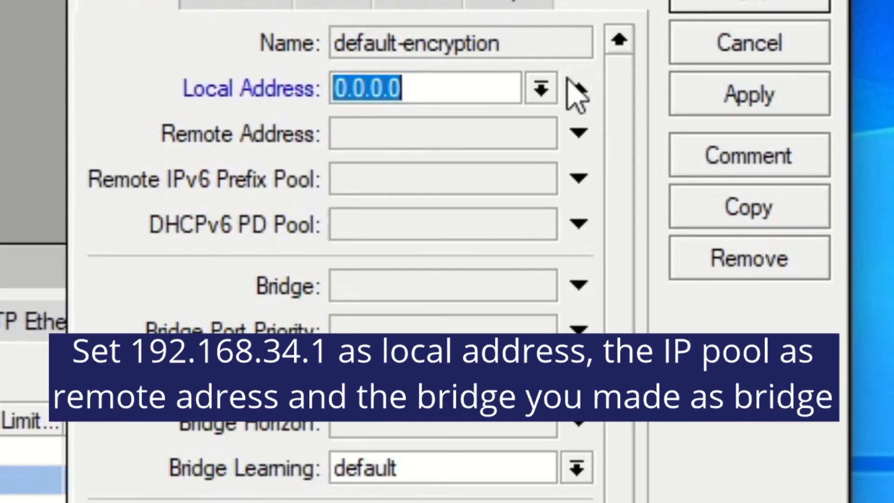
text(192.168.34)
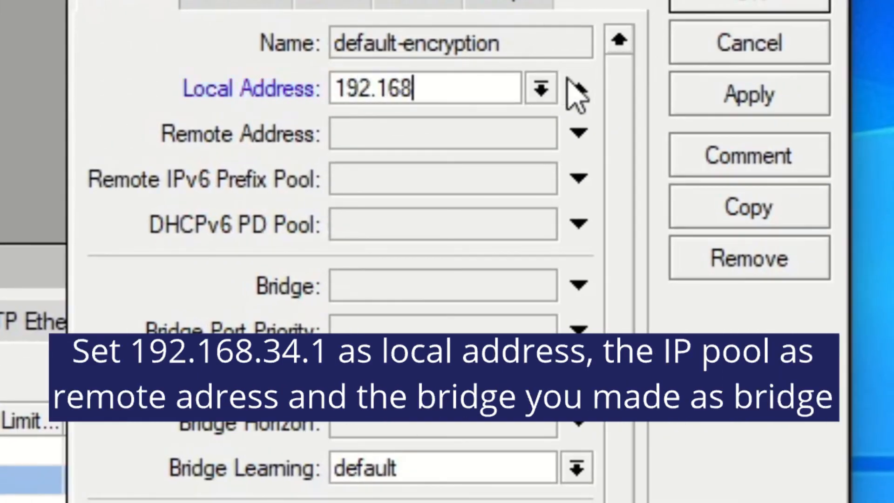
text(.1)
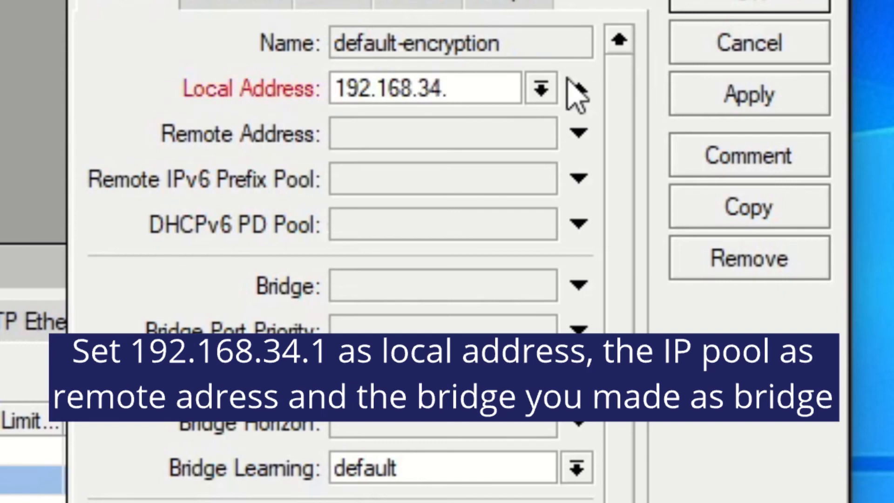
click(577, 133)
click(542, 135)
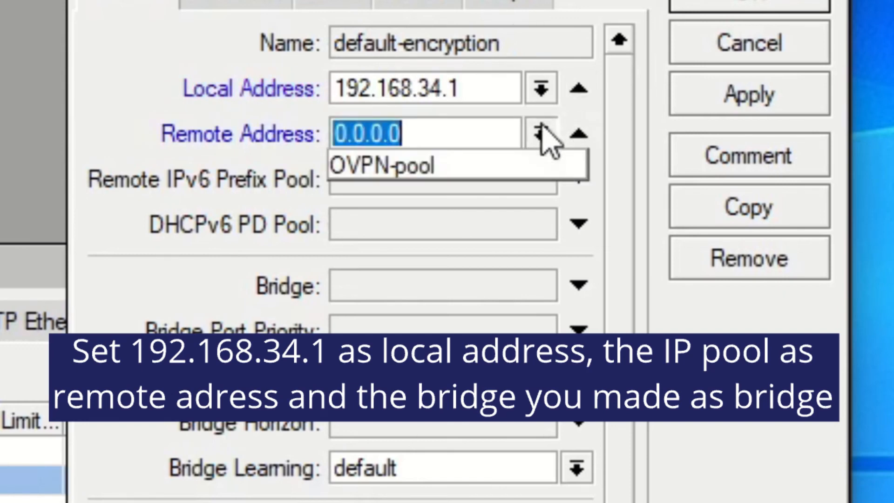
click(513, 165)
click(578, 284)
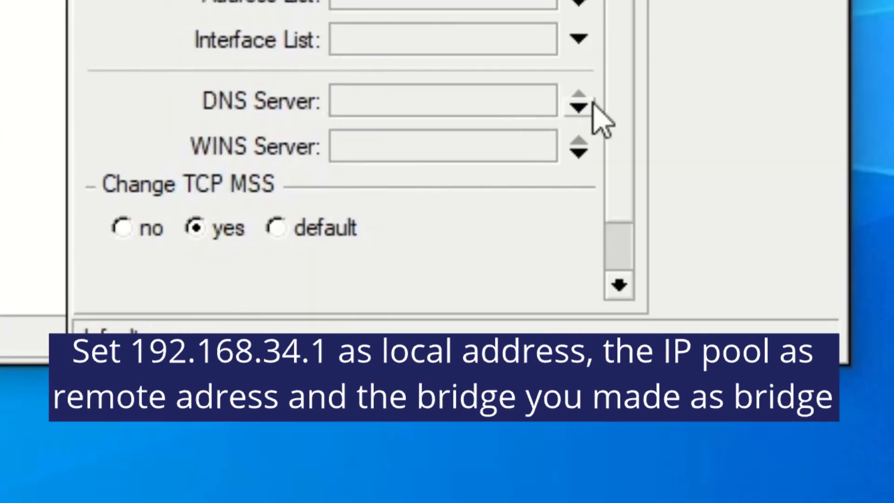
- Add the DNS servers 9.9.9.9 and 149.112.112.112 to the default-encryption profile and save it
click(579, 106)
text(9.9.9.9)
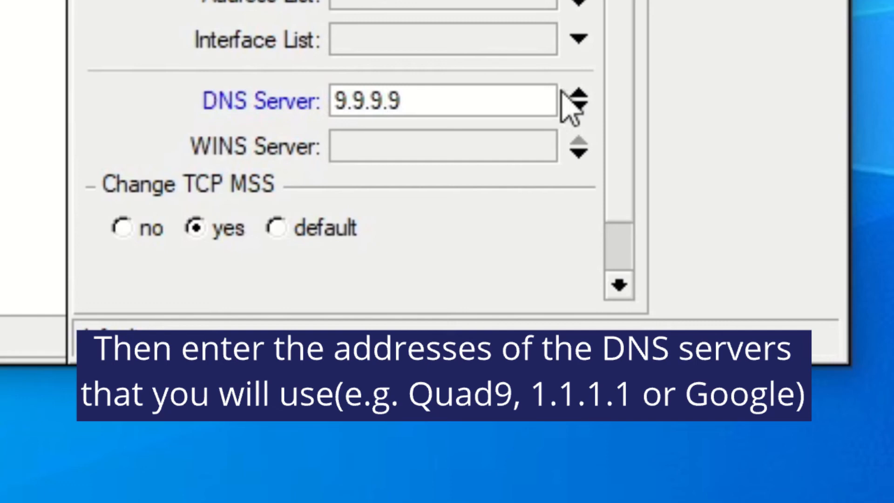
click(579, 107)
text(149.112.112.112)
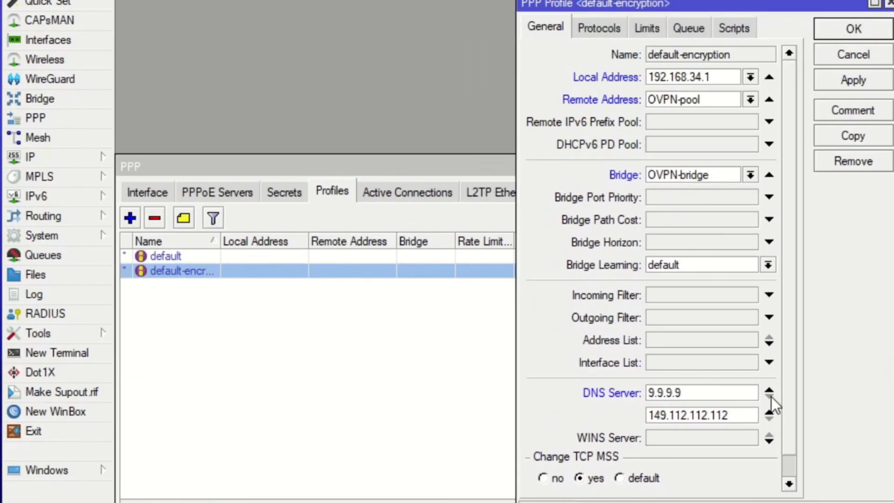
click(865, 29)
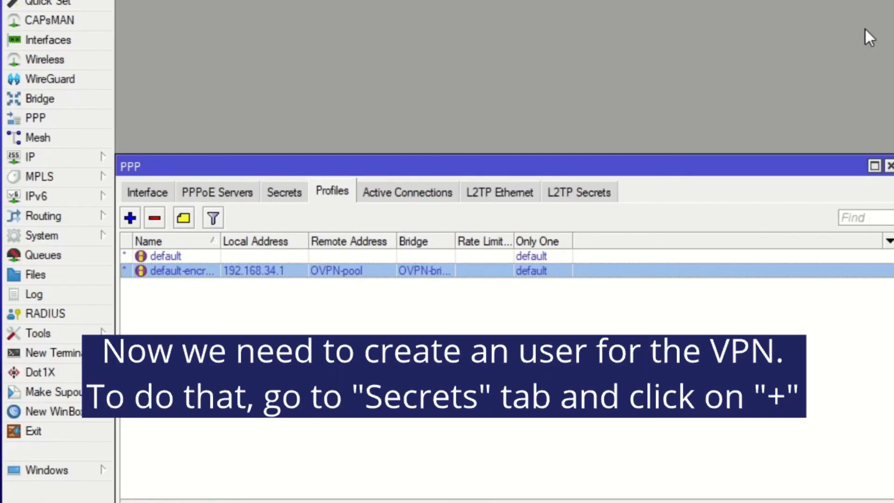
- Create a new PPP secret named BGOCloud-OVPN and enter the account password
click(289, 190)
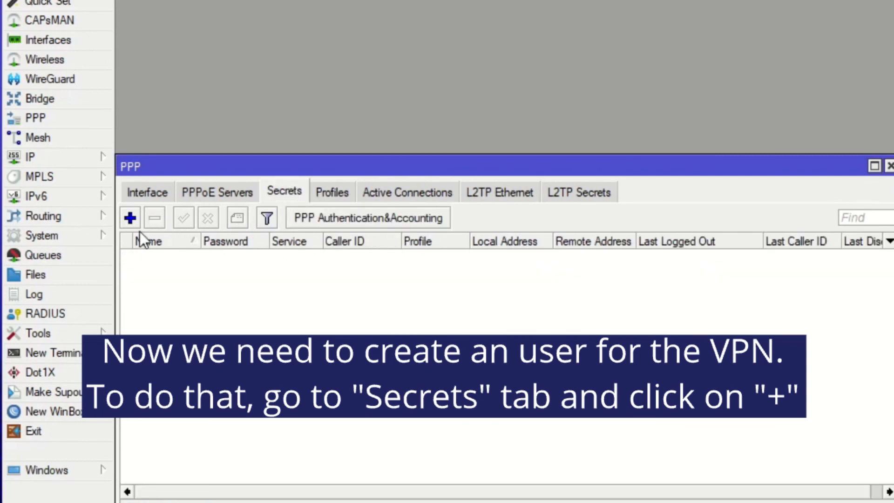
click(130, 219)
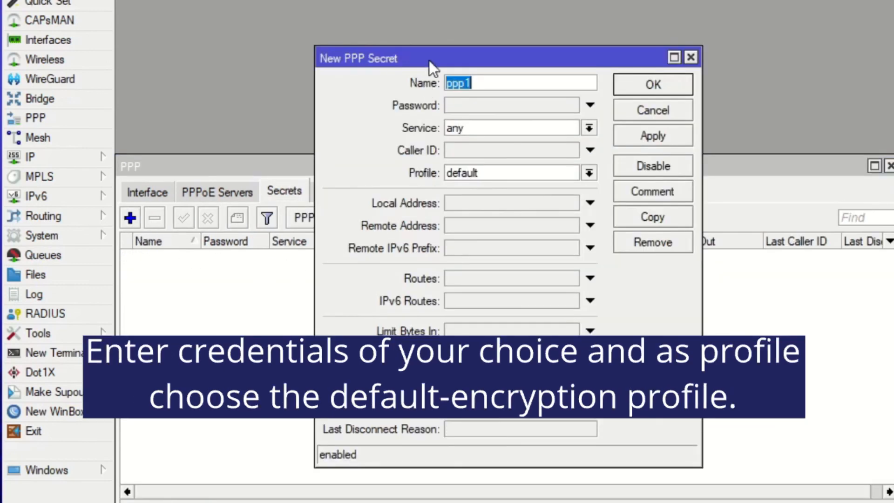
drag(428, 61, 487, 84)
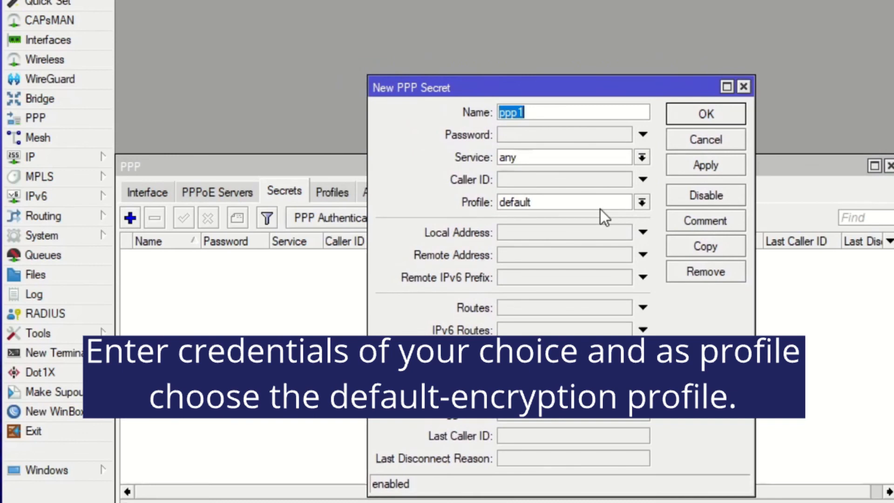
text(B)
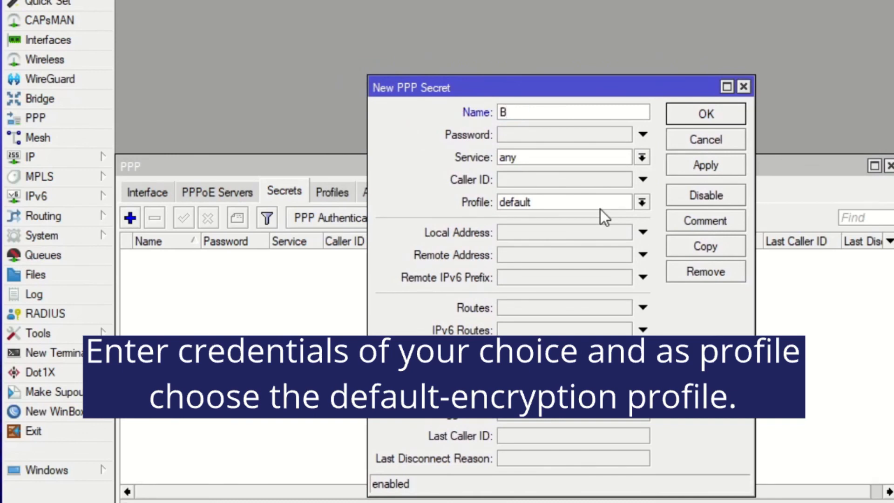
text(GOCloud-OVPN)
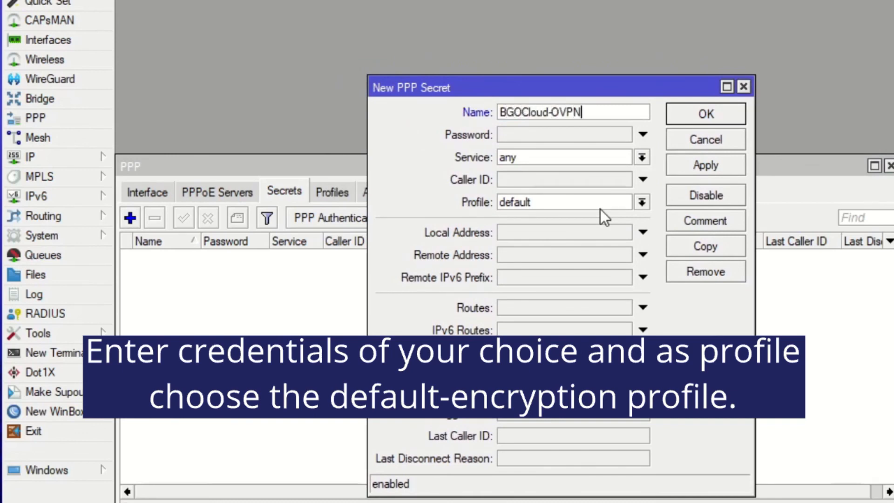
click(611, 139)
text(*****************)
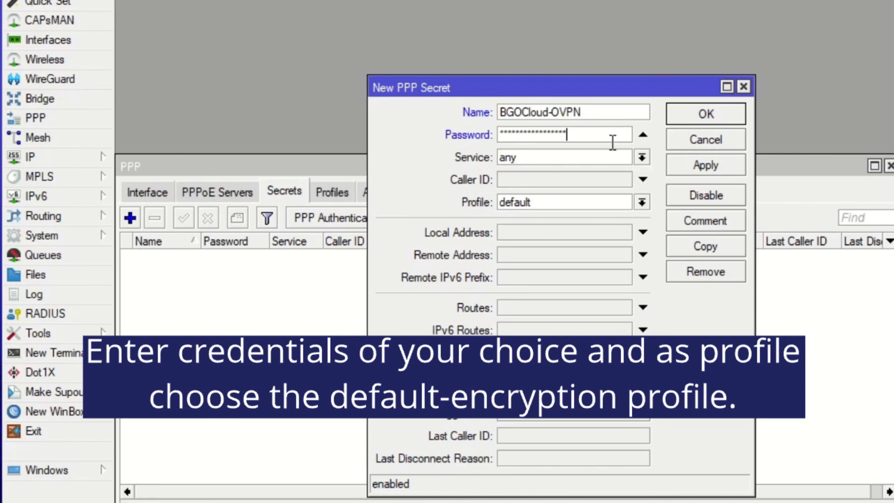
- Assign the default-encryption profile to the new PPP secret and set its remote address to 192.168.34.154
click(622, 203)
click(611, 230)
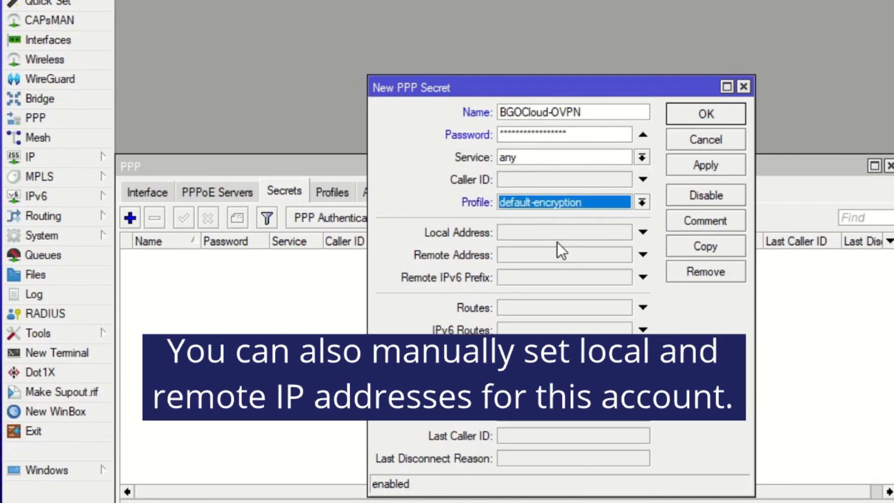
click(538, 254)
text(19)
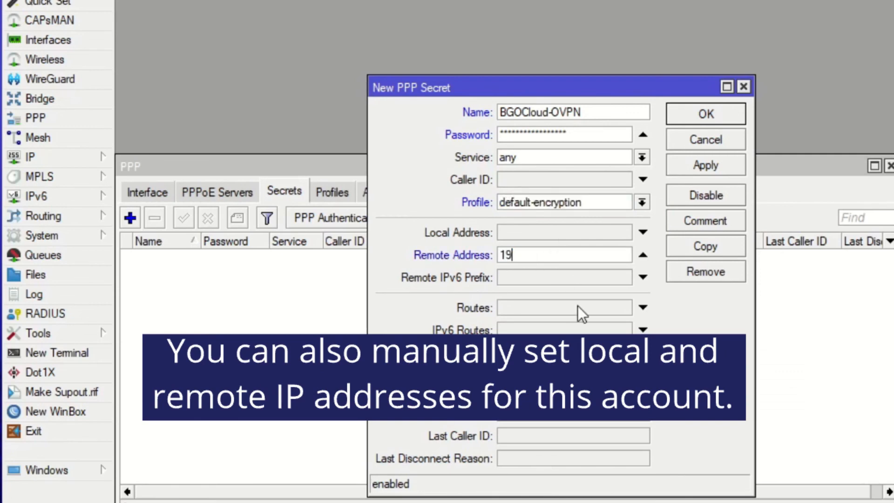
text(2.168.34.)
text(154)
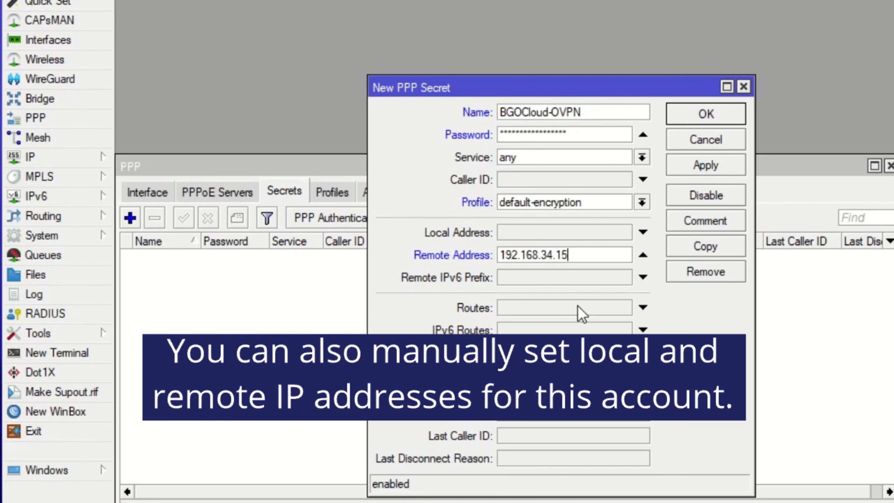
click(643, 232)
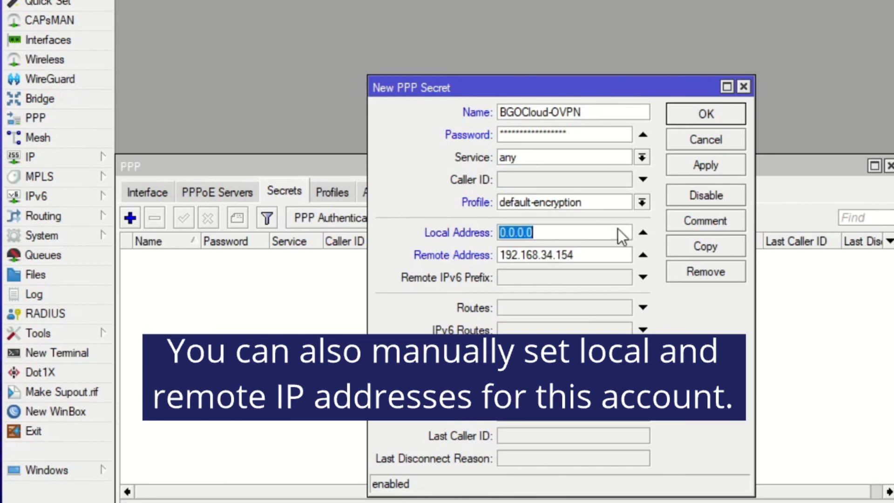
text(192.168.34.1)
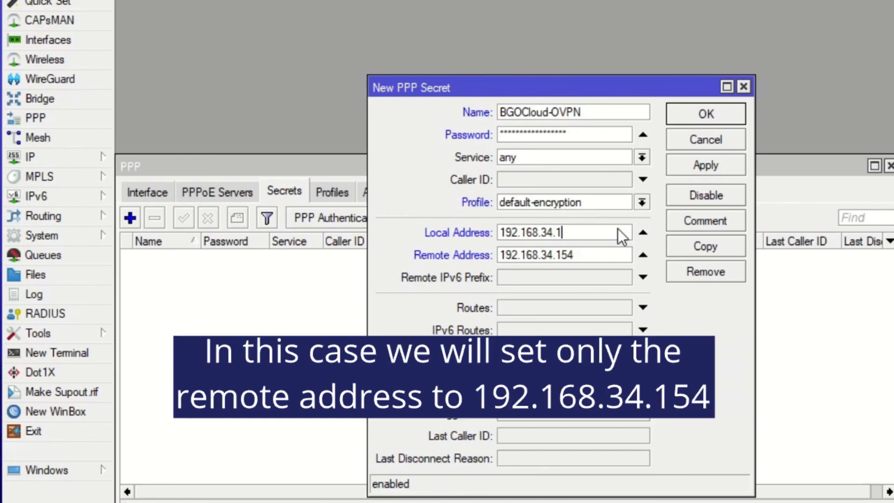
click(643, 232)
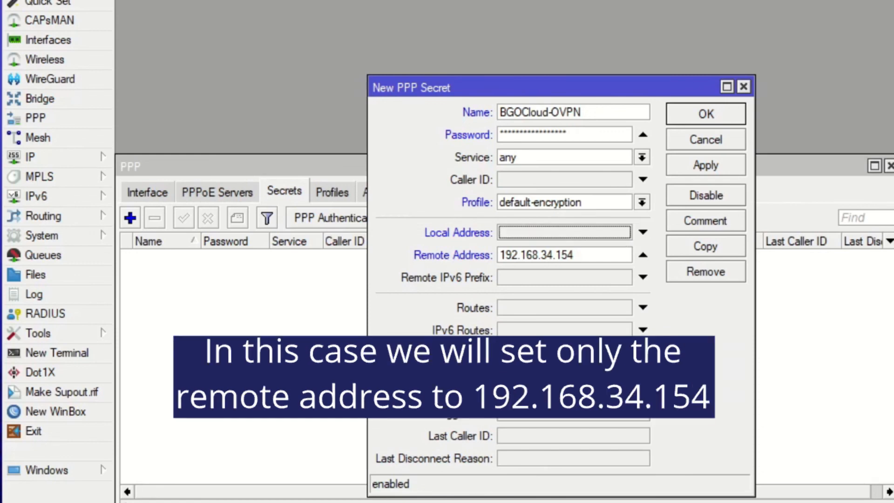
- Save the new PPP secret
click(706, 115)
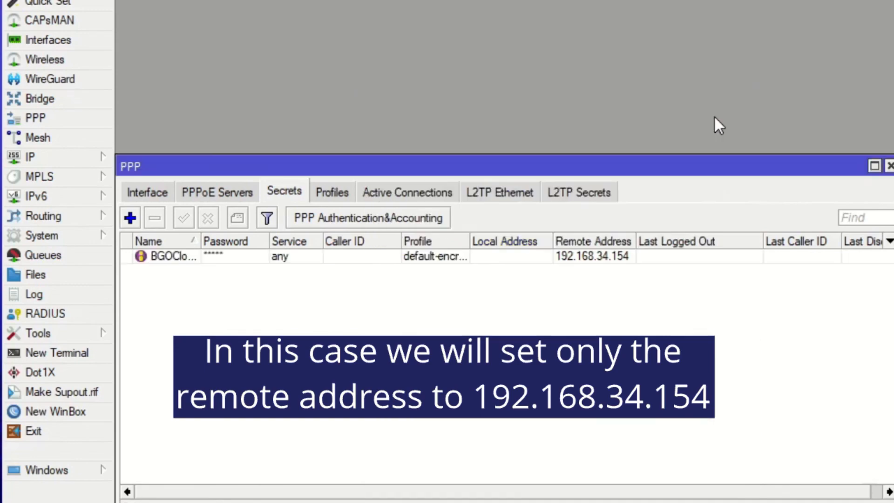